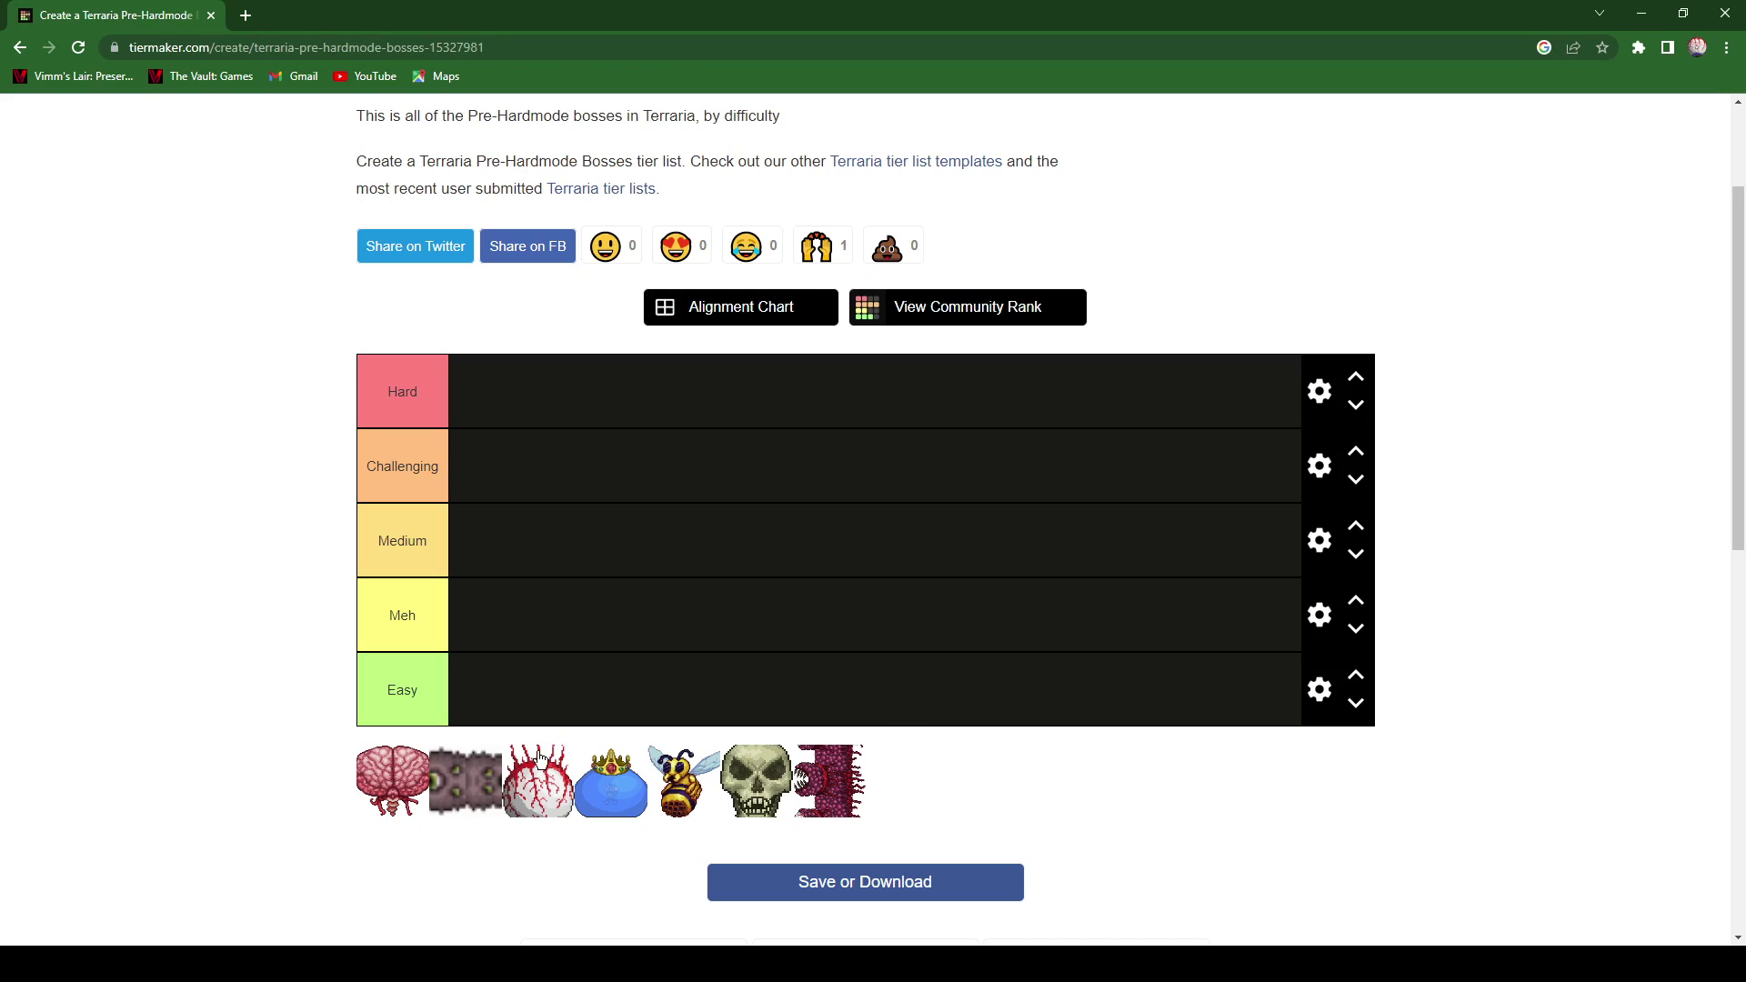
- Reorder the pool: Eye of Cthulhu first, King Slime second, the worm ahead of the brain
drag(559, 778, 407, 778)
drag(536, 782, 465, 782)
drag(584, 799, 484, 782)
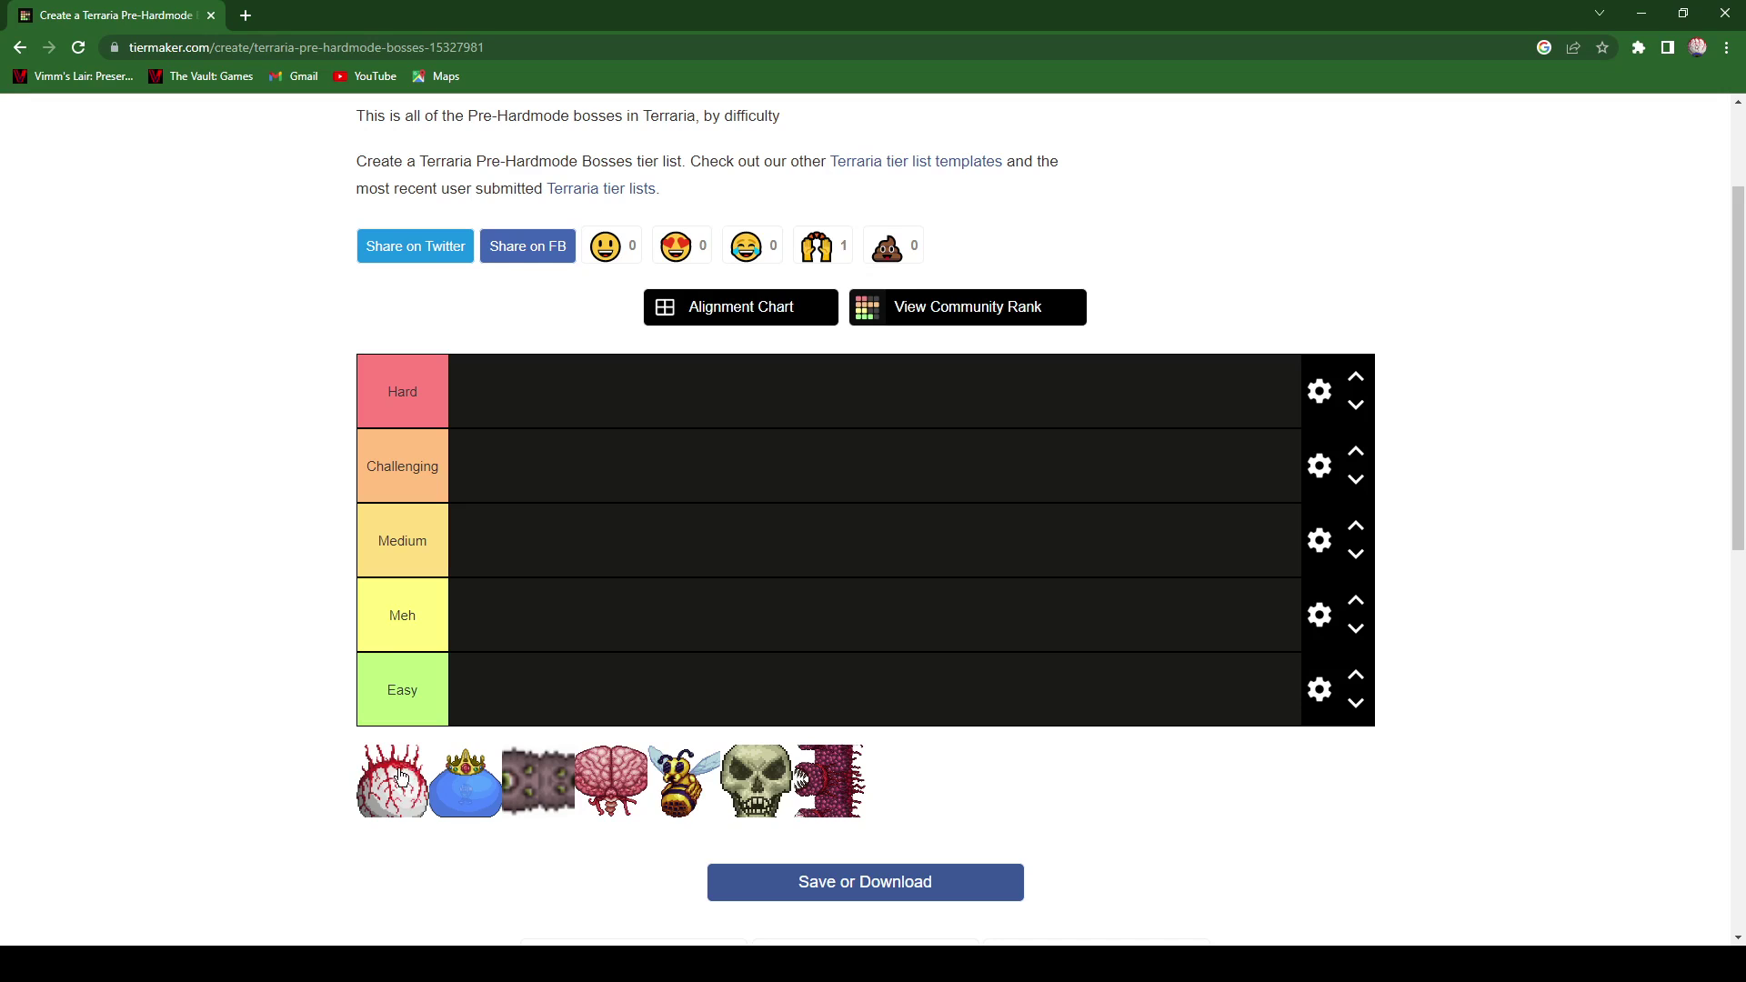
- Place Eye of Cthulhu in Medium, King Slime in Meh, the worm in Easy and the brain in Challenging
drag(412, 782, 507, 543)
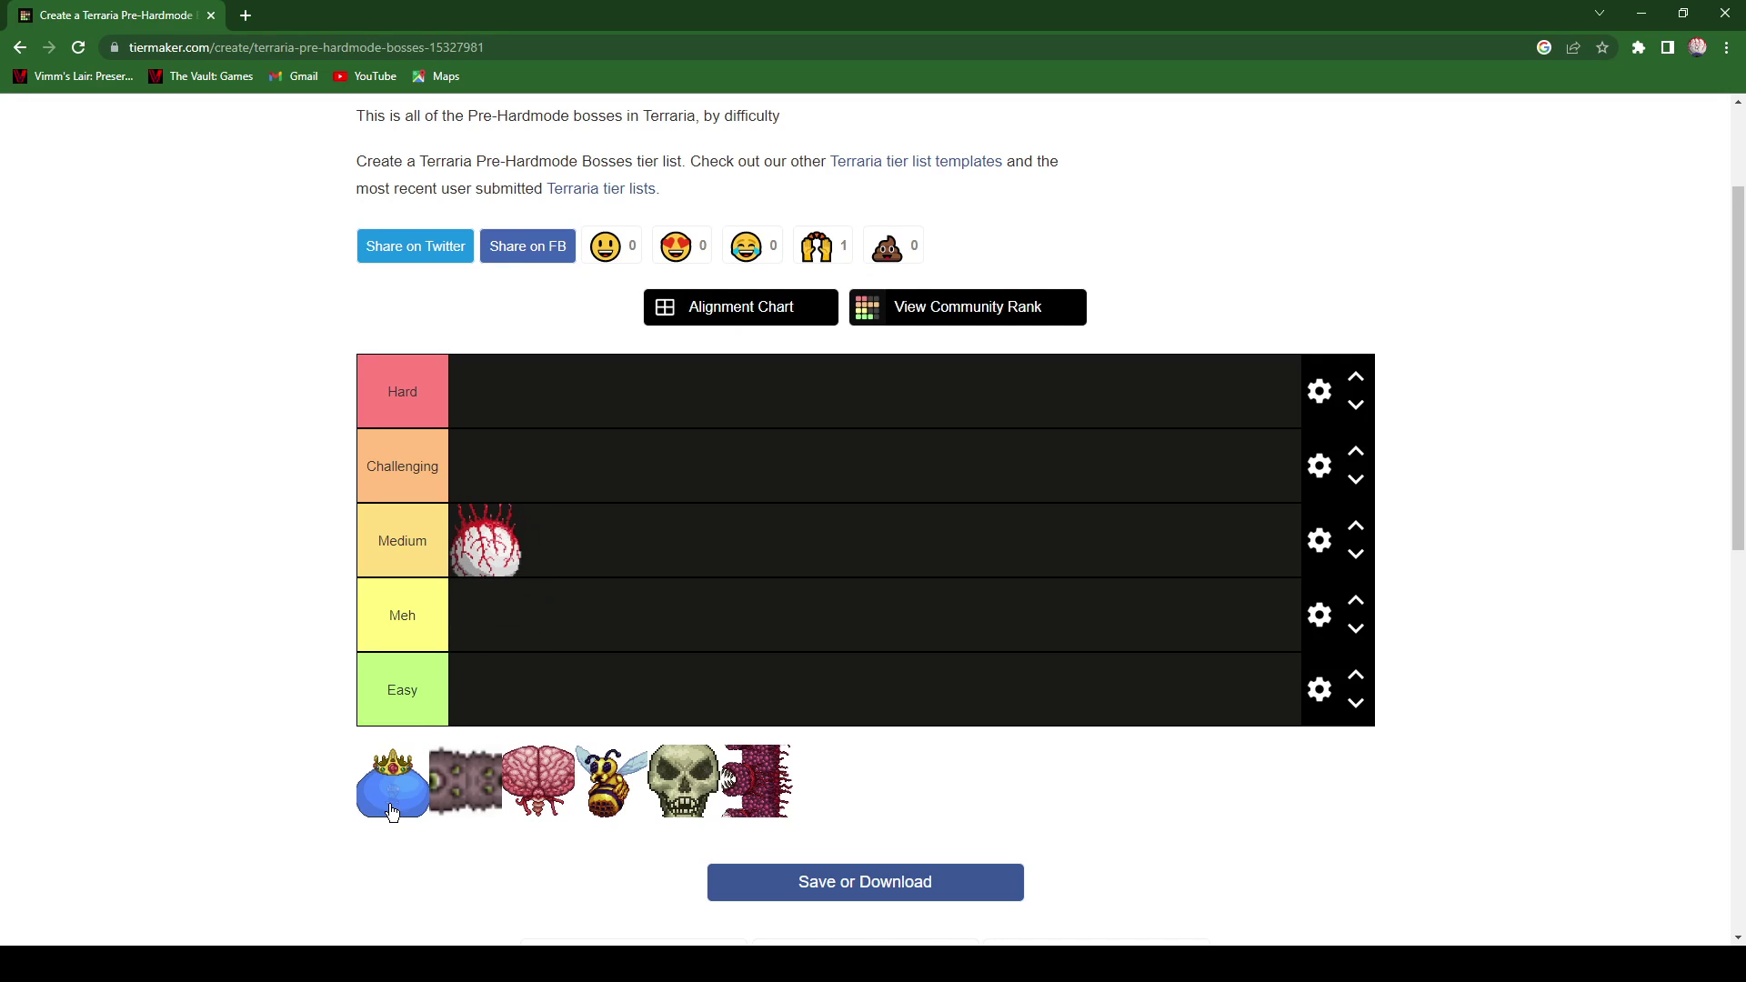
drag(391, 781, 691, 564)
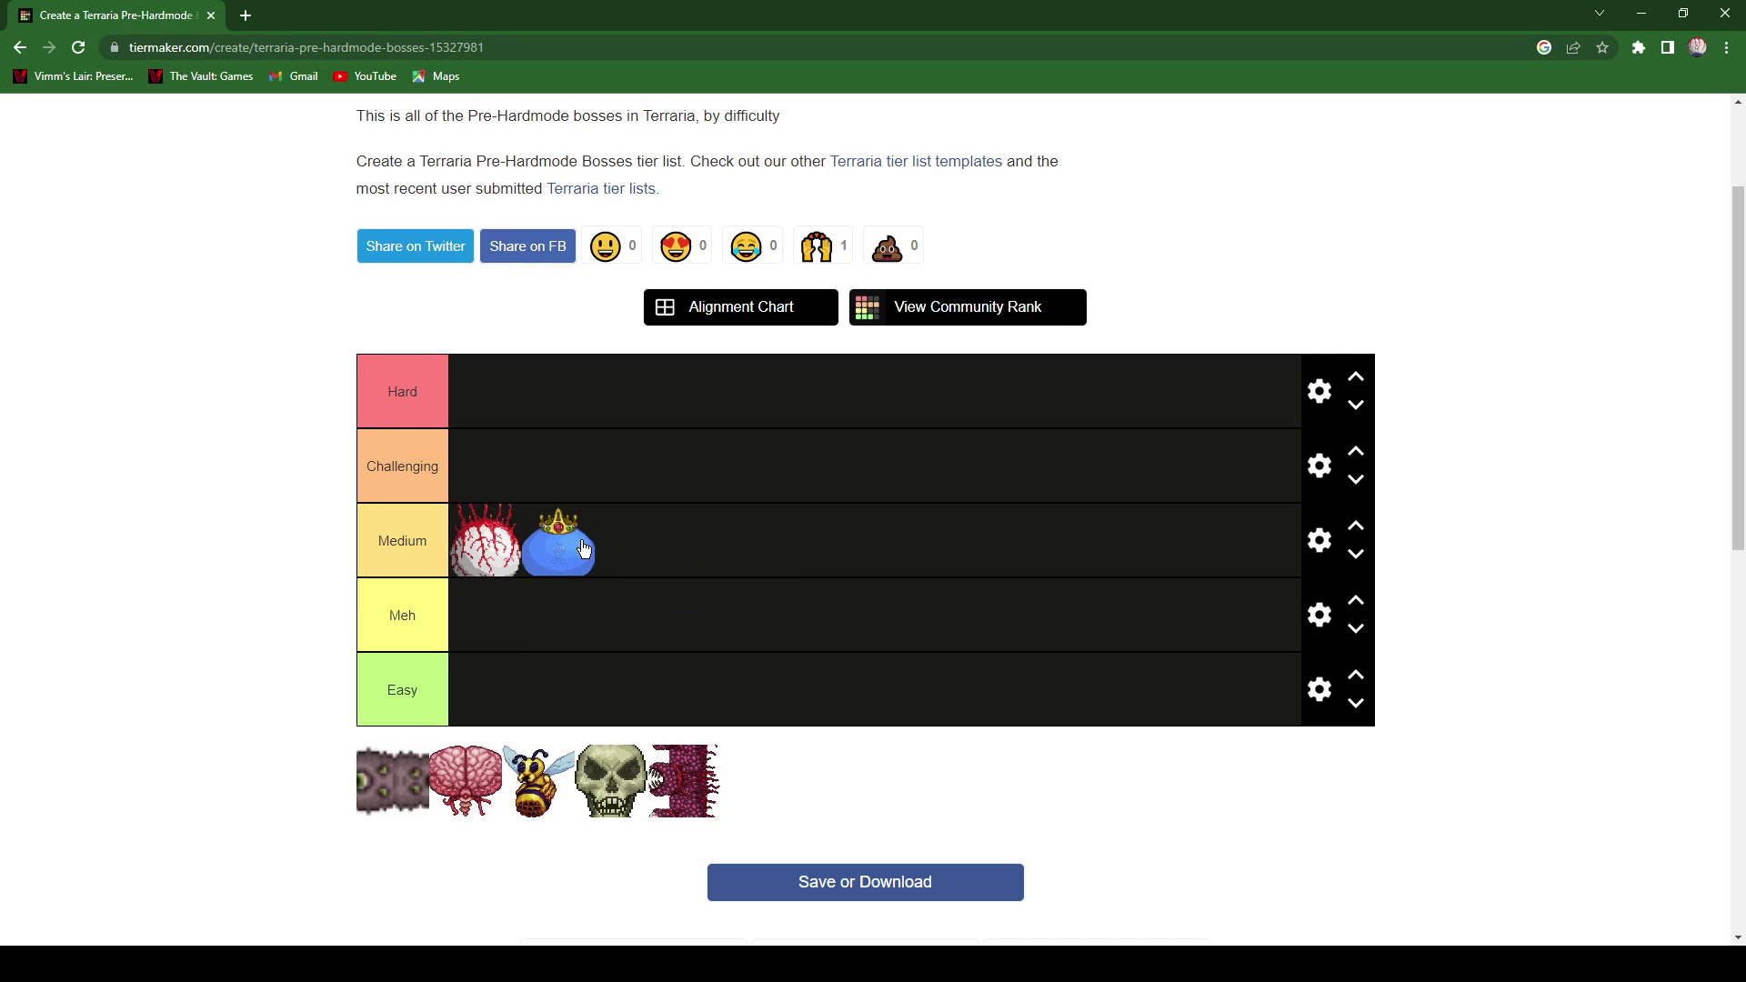
drag(582, 548, 588, 624)
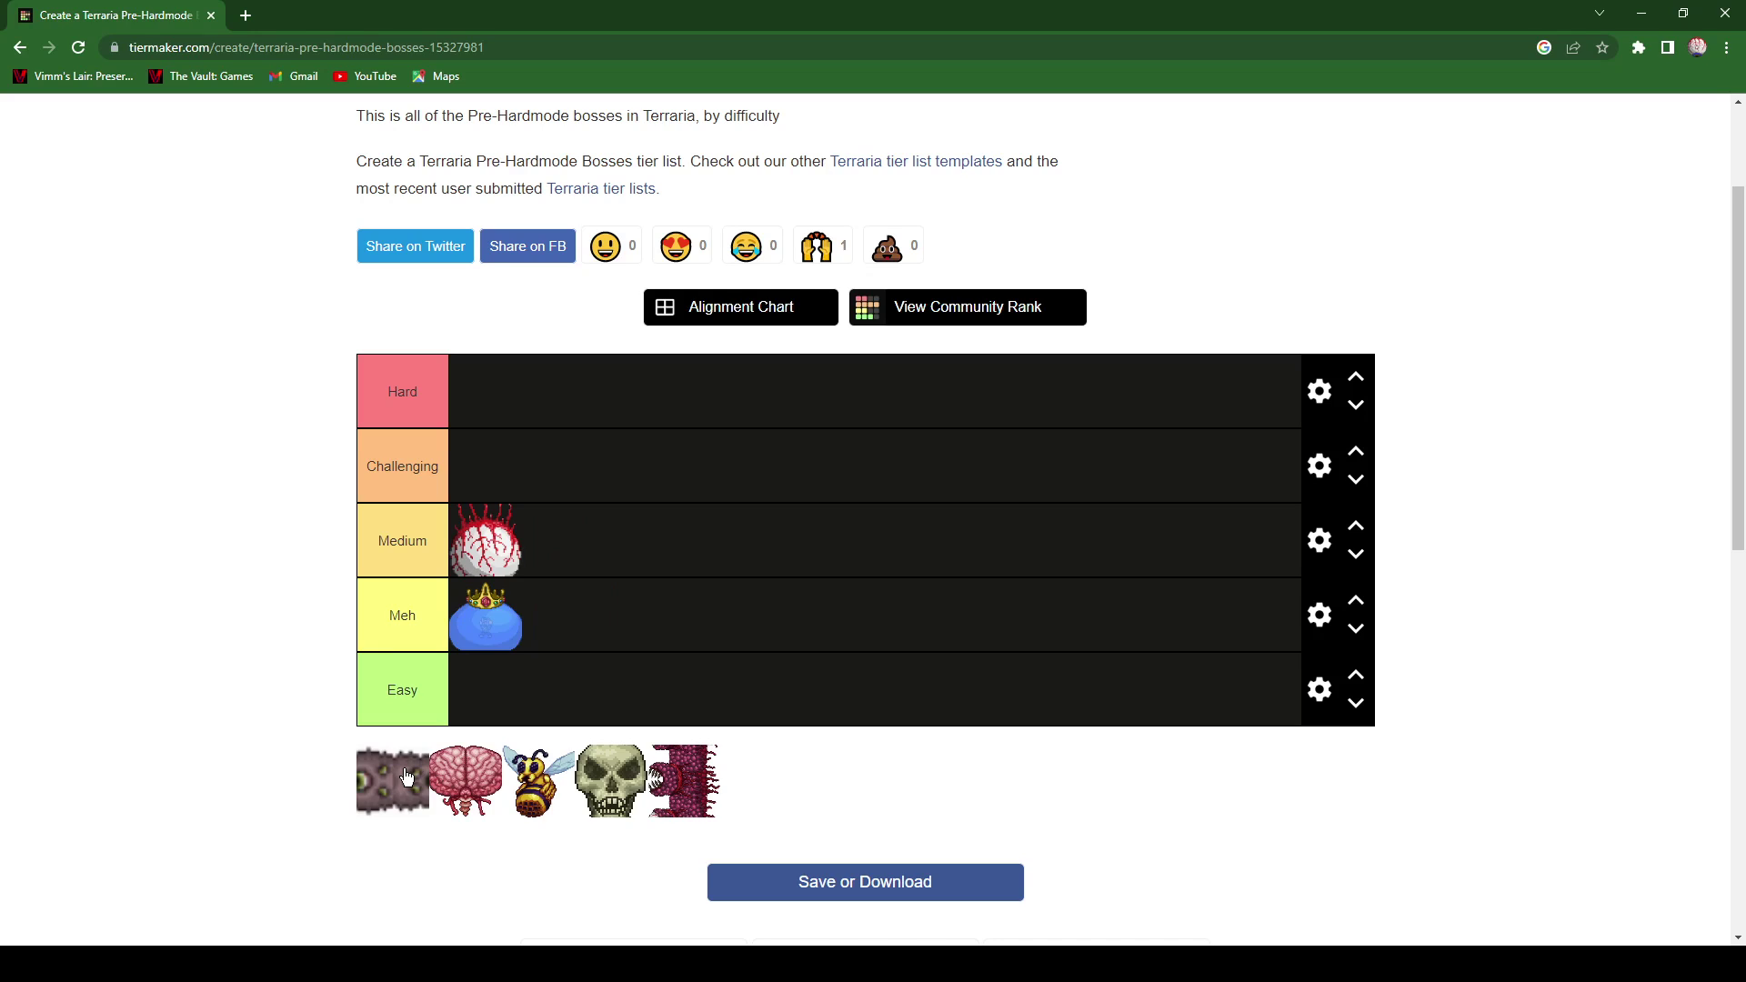
drag(406, 777, 659, 684)
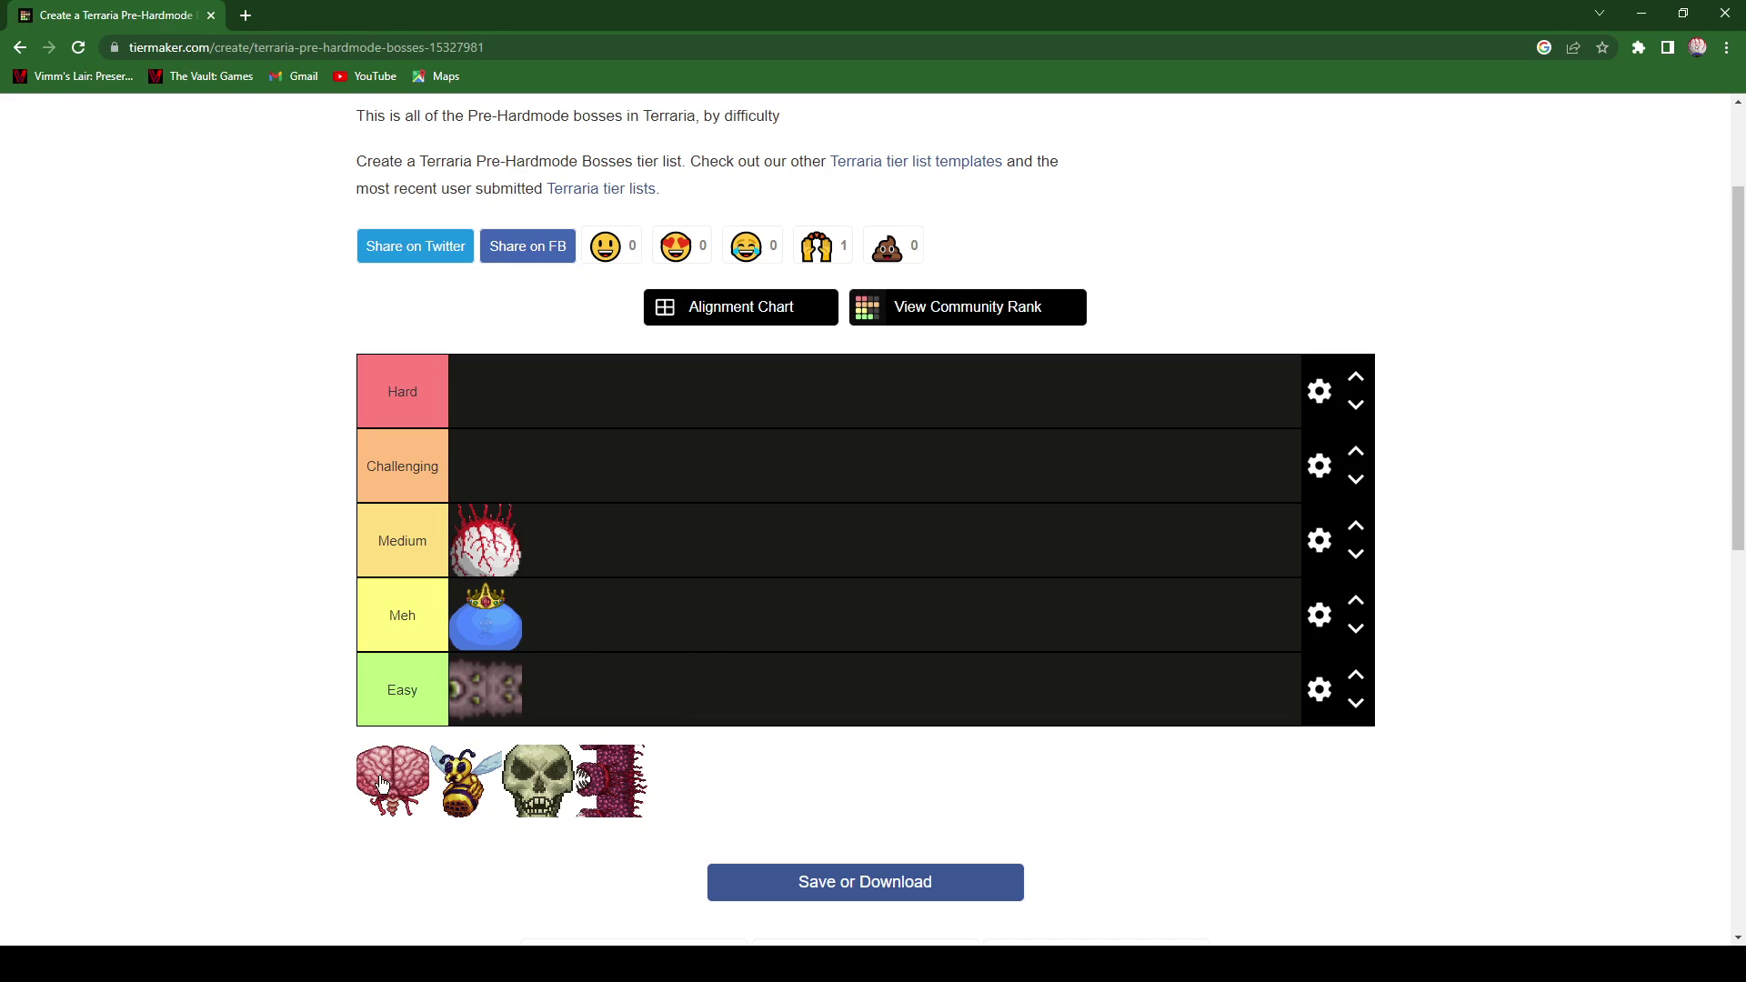
mouse_move(377, 784)
mouse_down()
mouse_move(542, 602)
mouse_move(596, 482)
mouse_move(606, 605)
mouse_up()
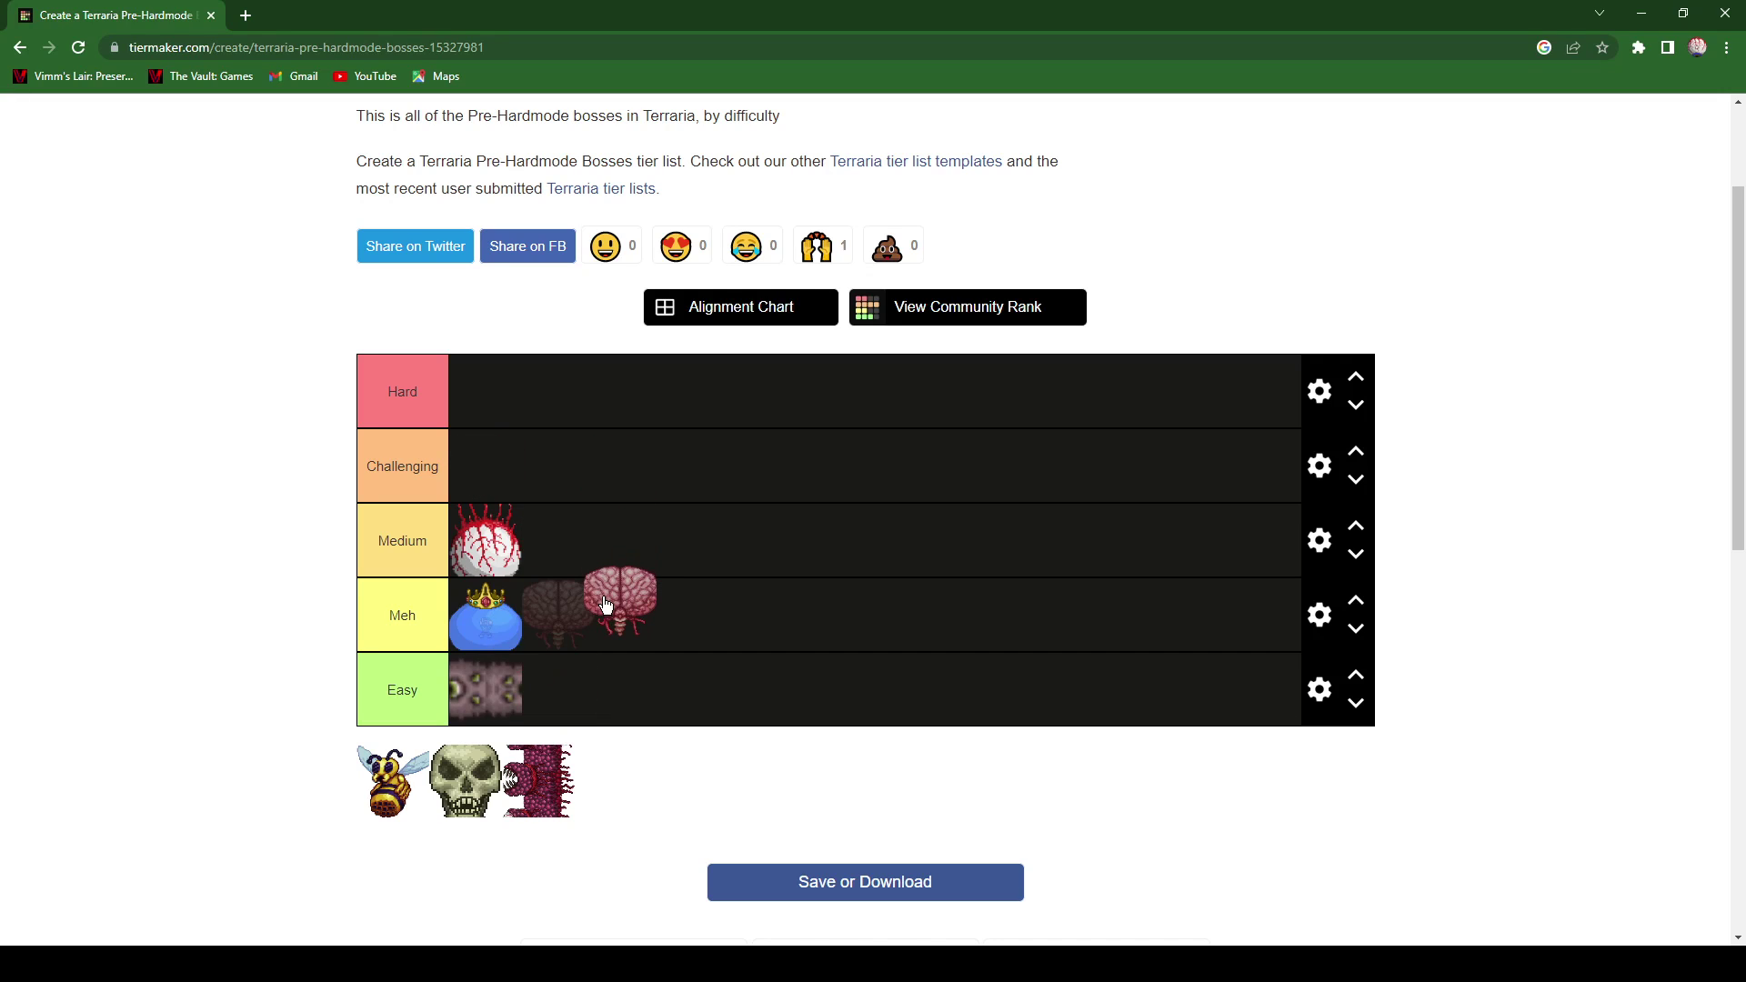
drag(607, 605, 637, 467)
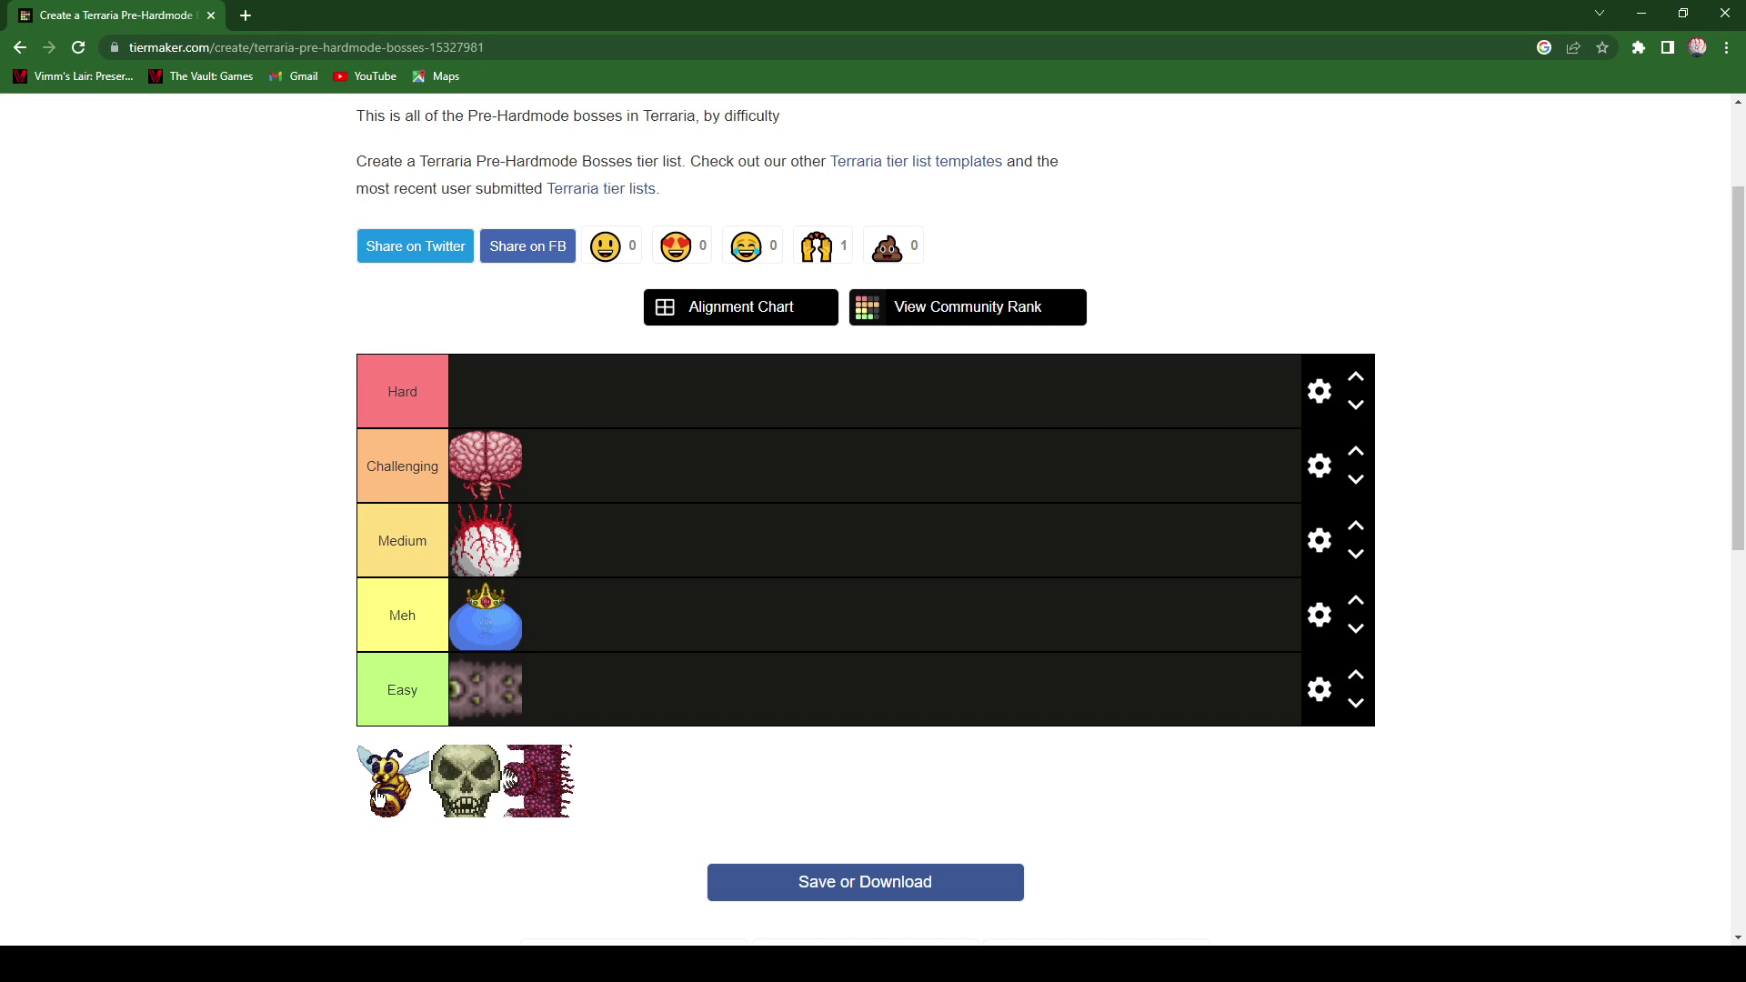
- Place Queen Bee in Challenging, Skeletron in Meh and Wall of Flesh in Hard
drag(379, 797, 725, 493)
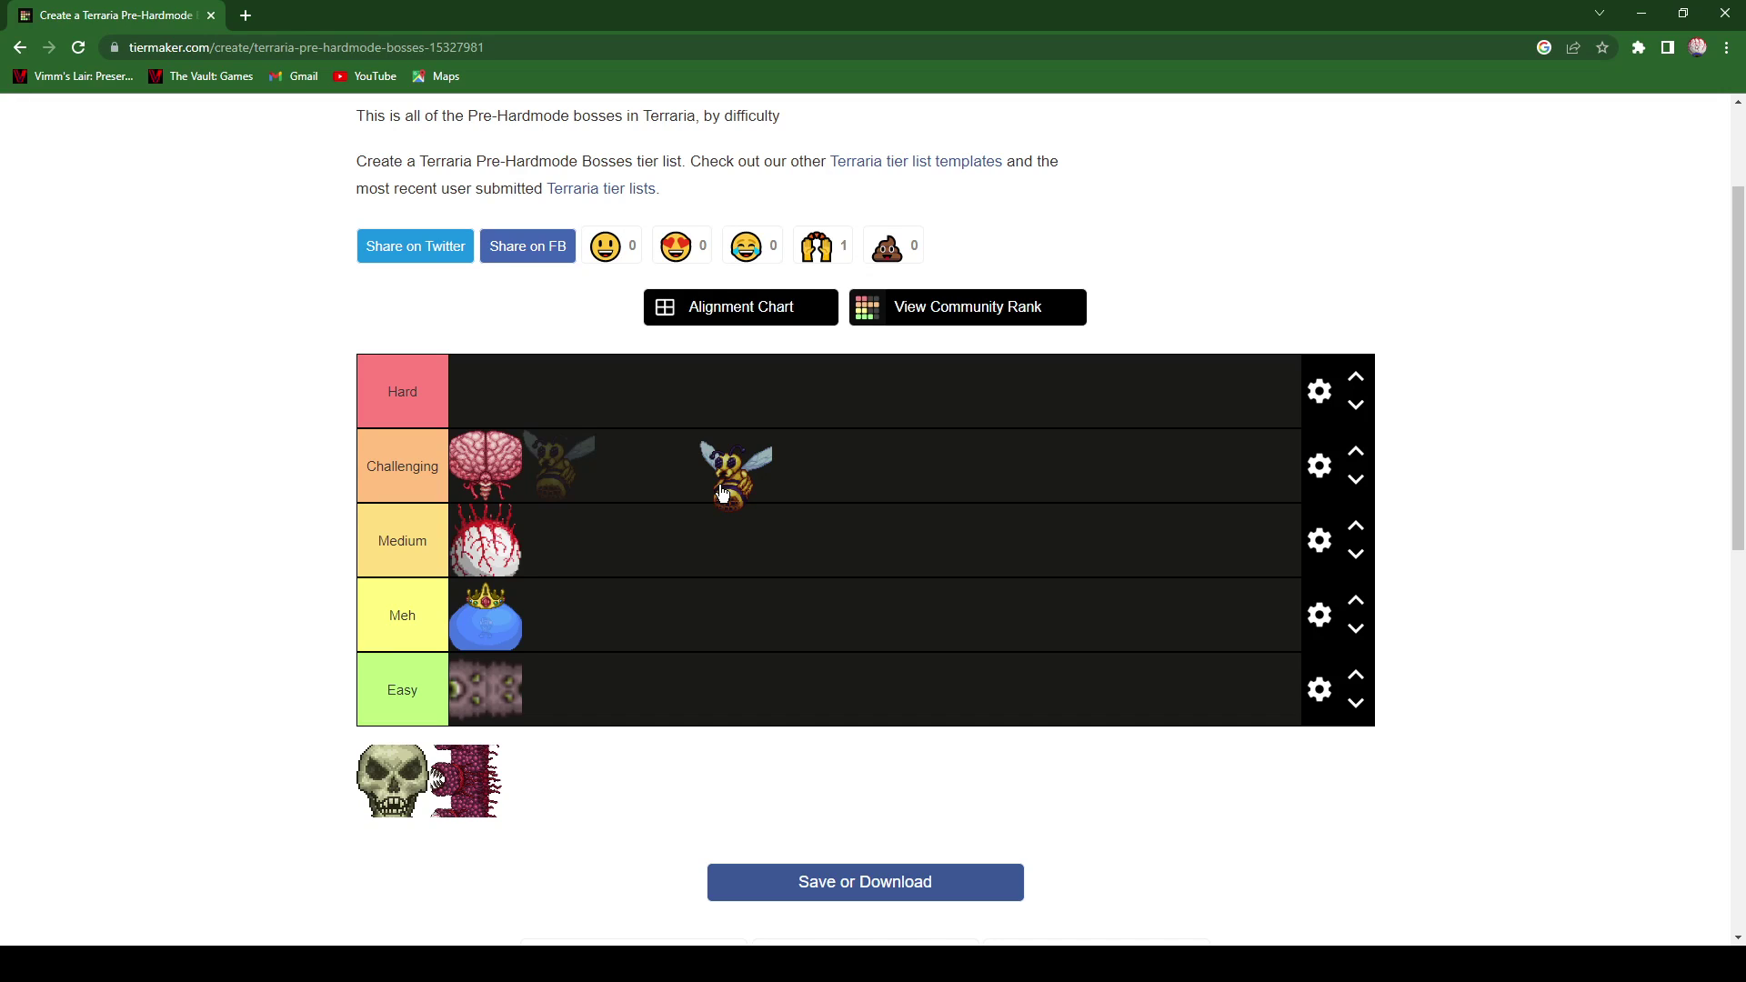
drag(723, 493, 705, 626)
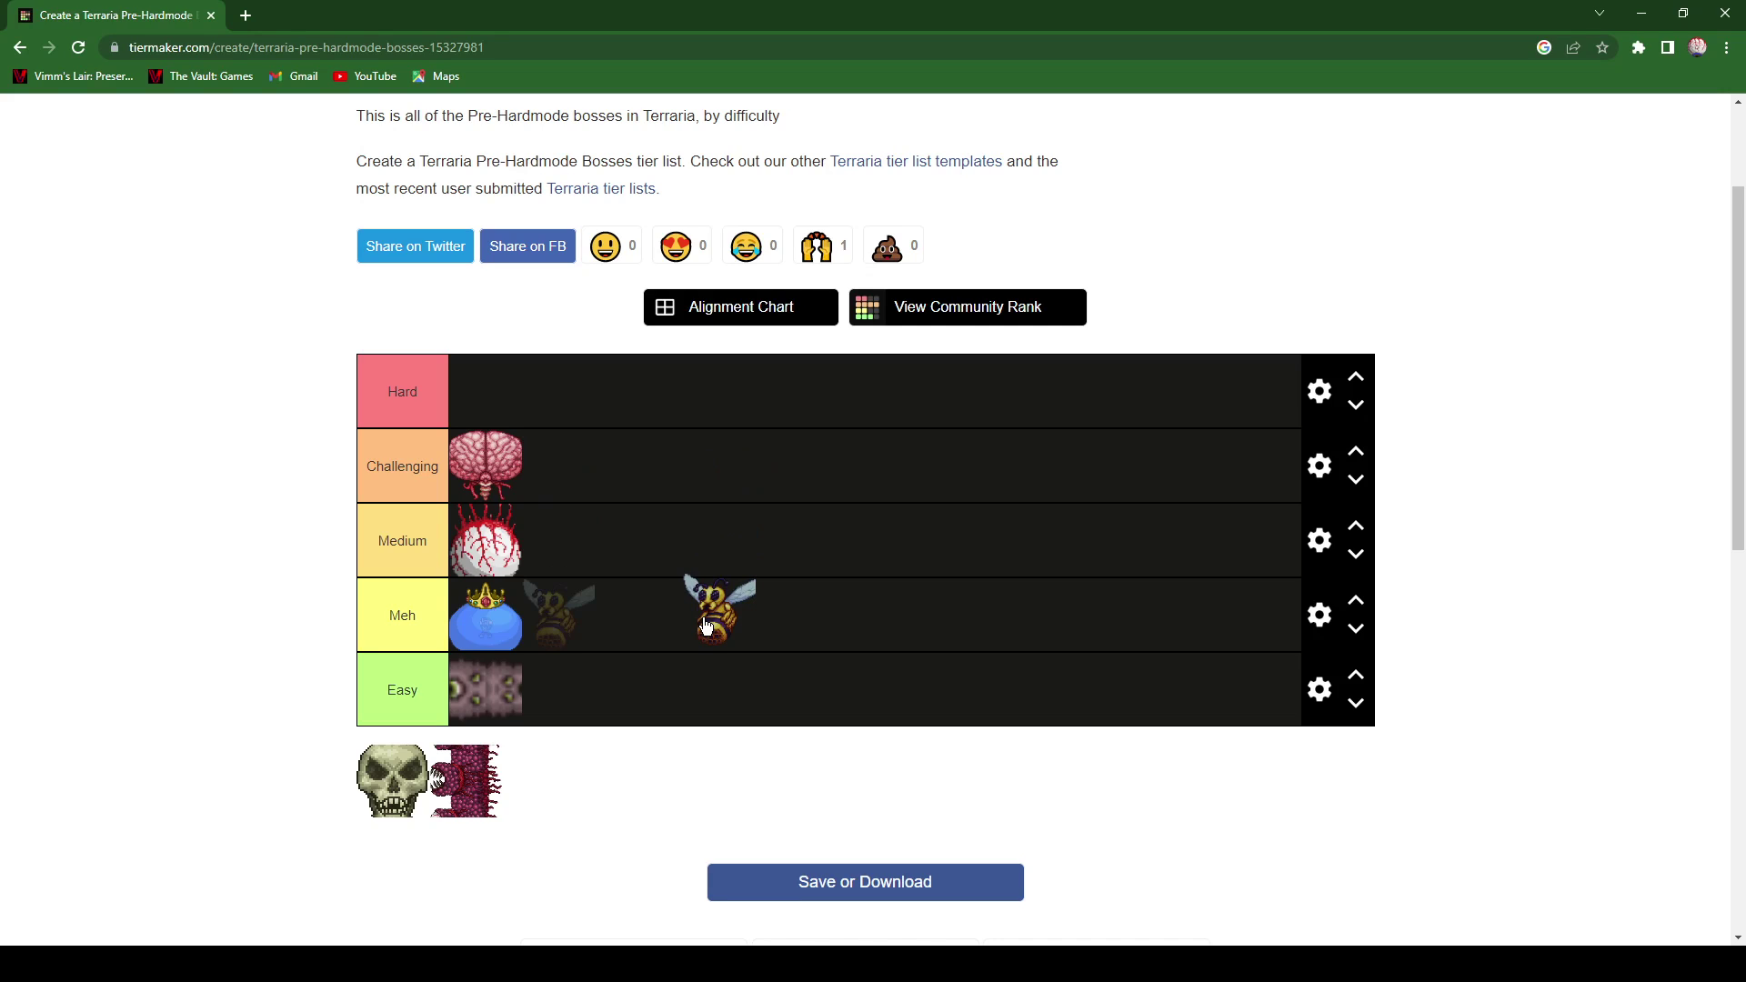
drag(706, 625, 651, 457)
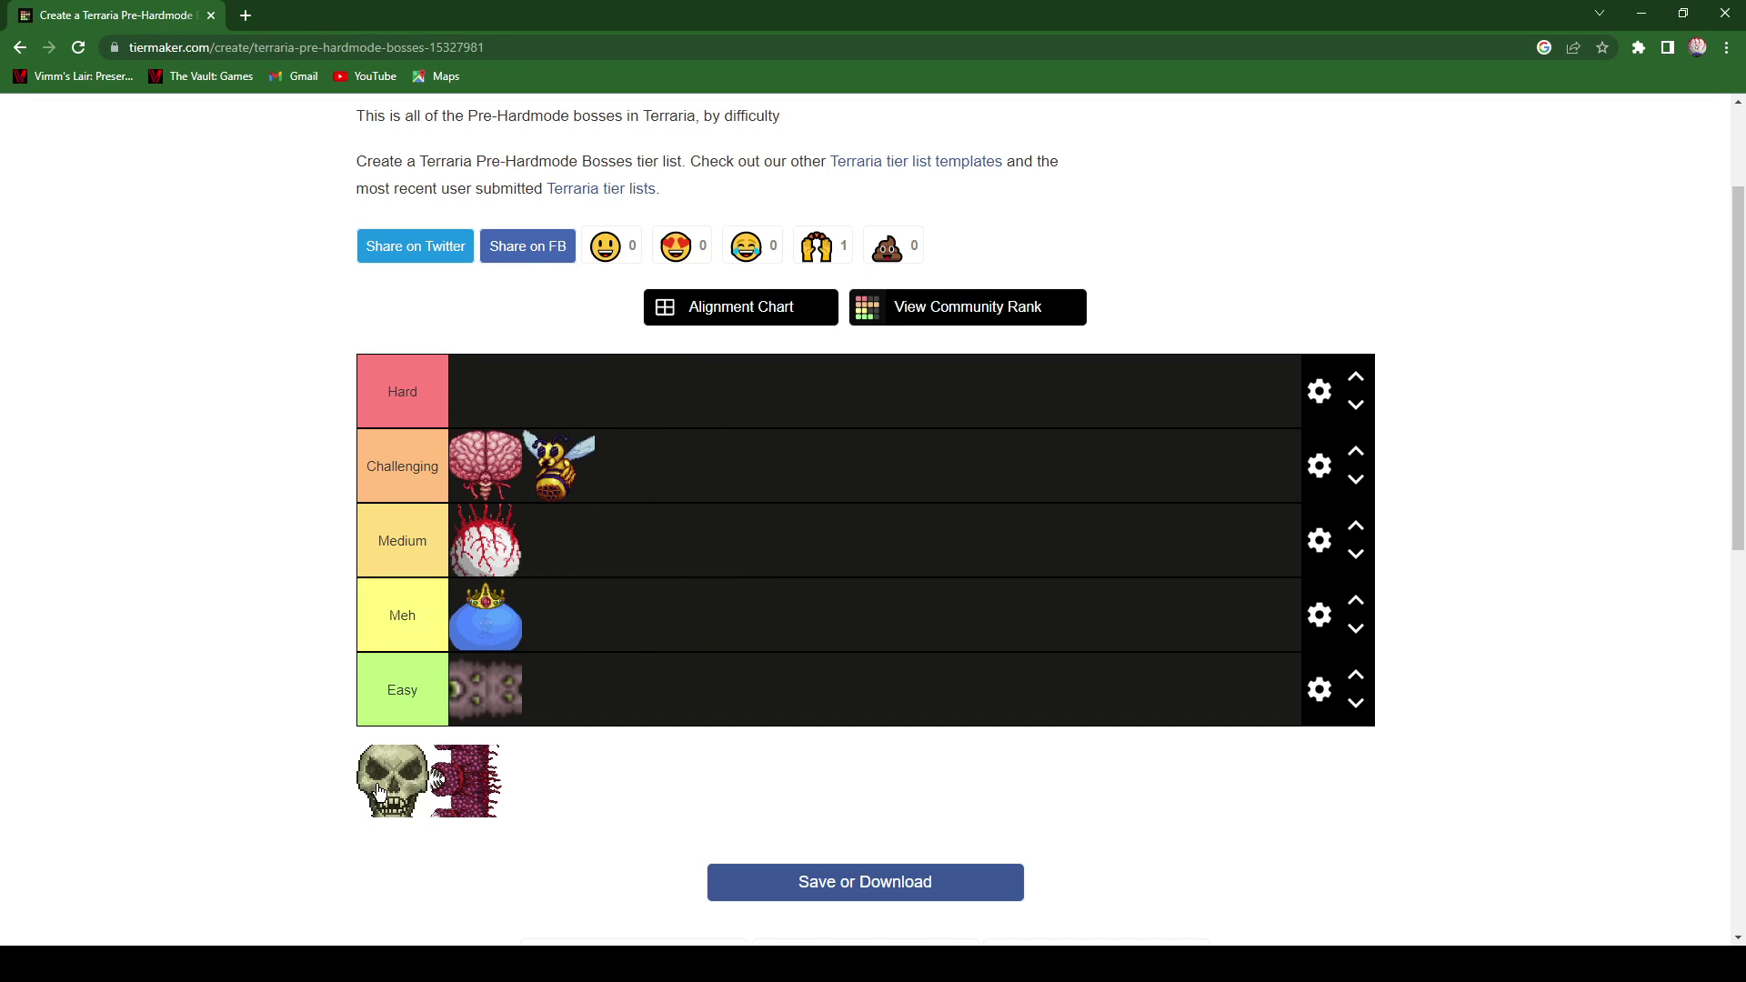
drag(380, 791, 704, 629)
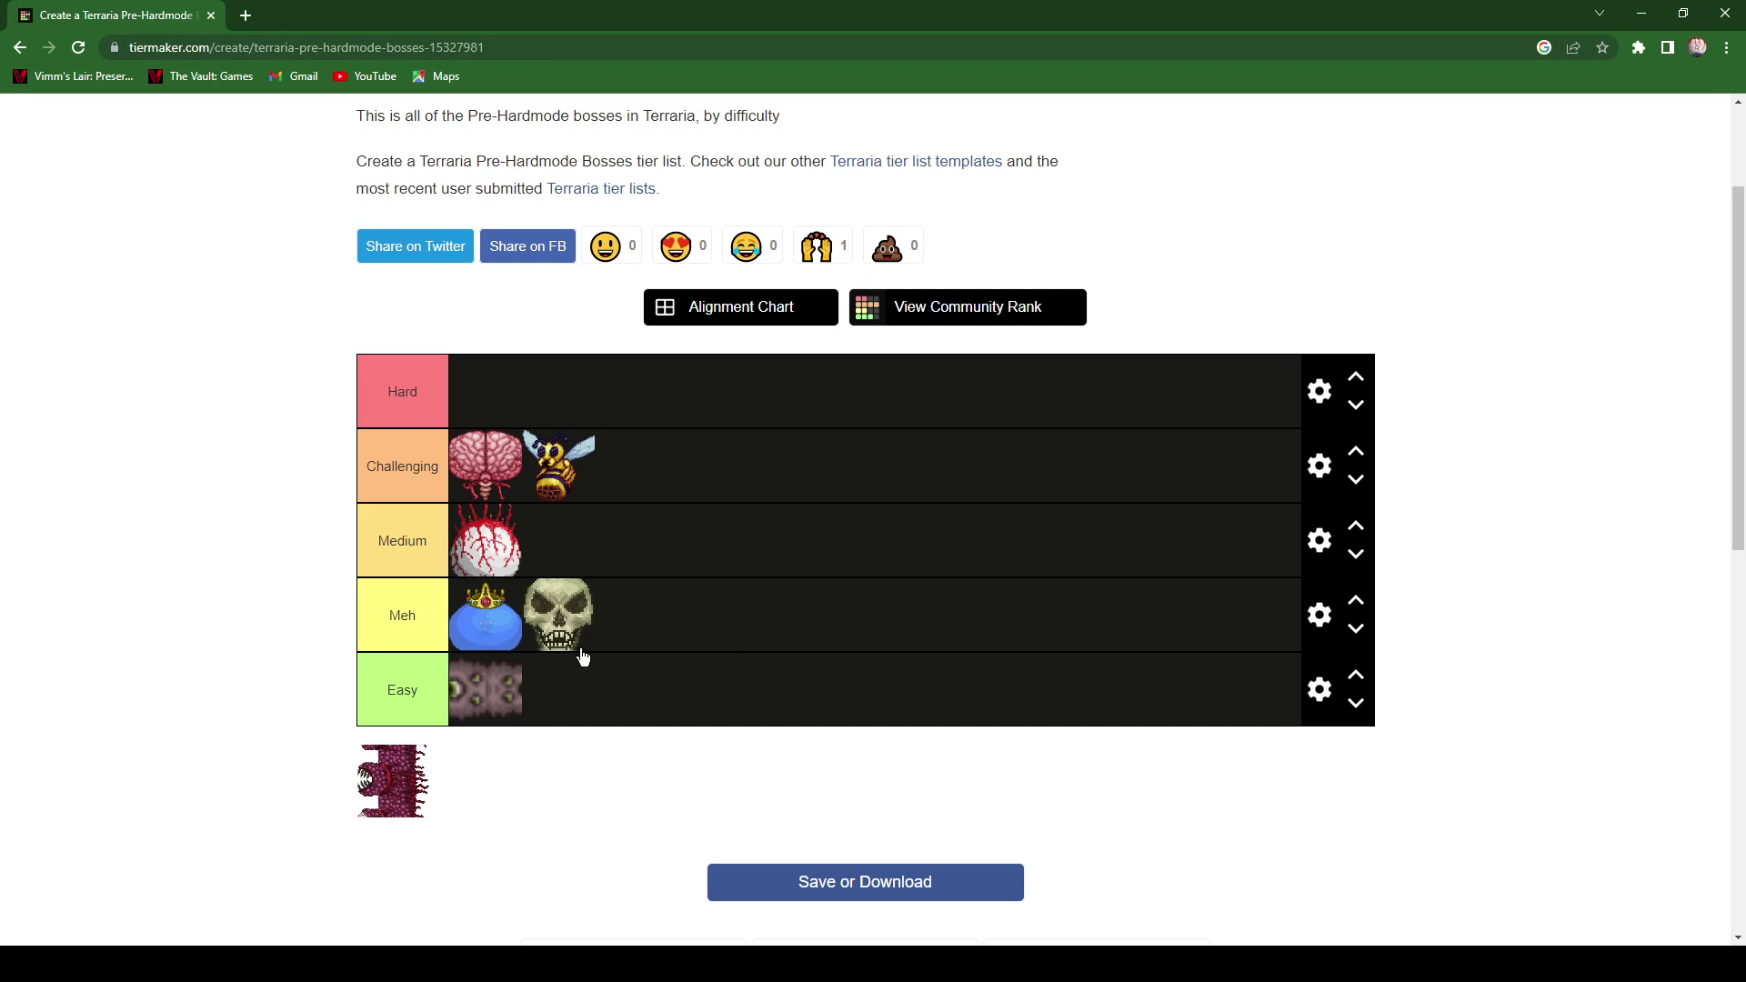
drag(386, 780, 612, 405)
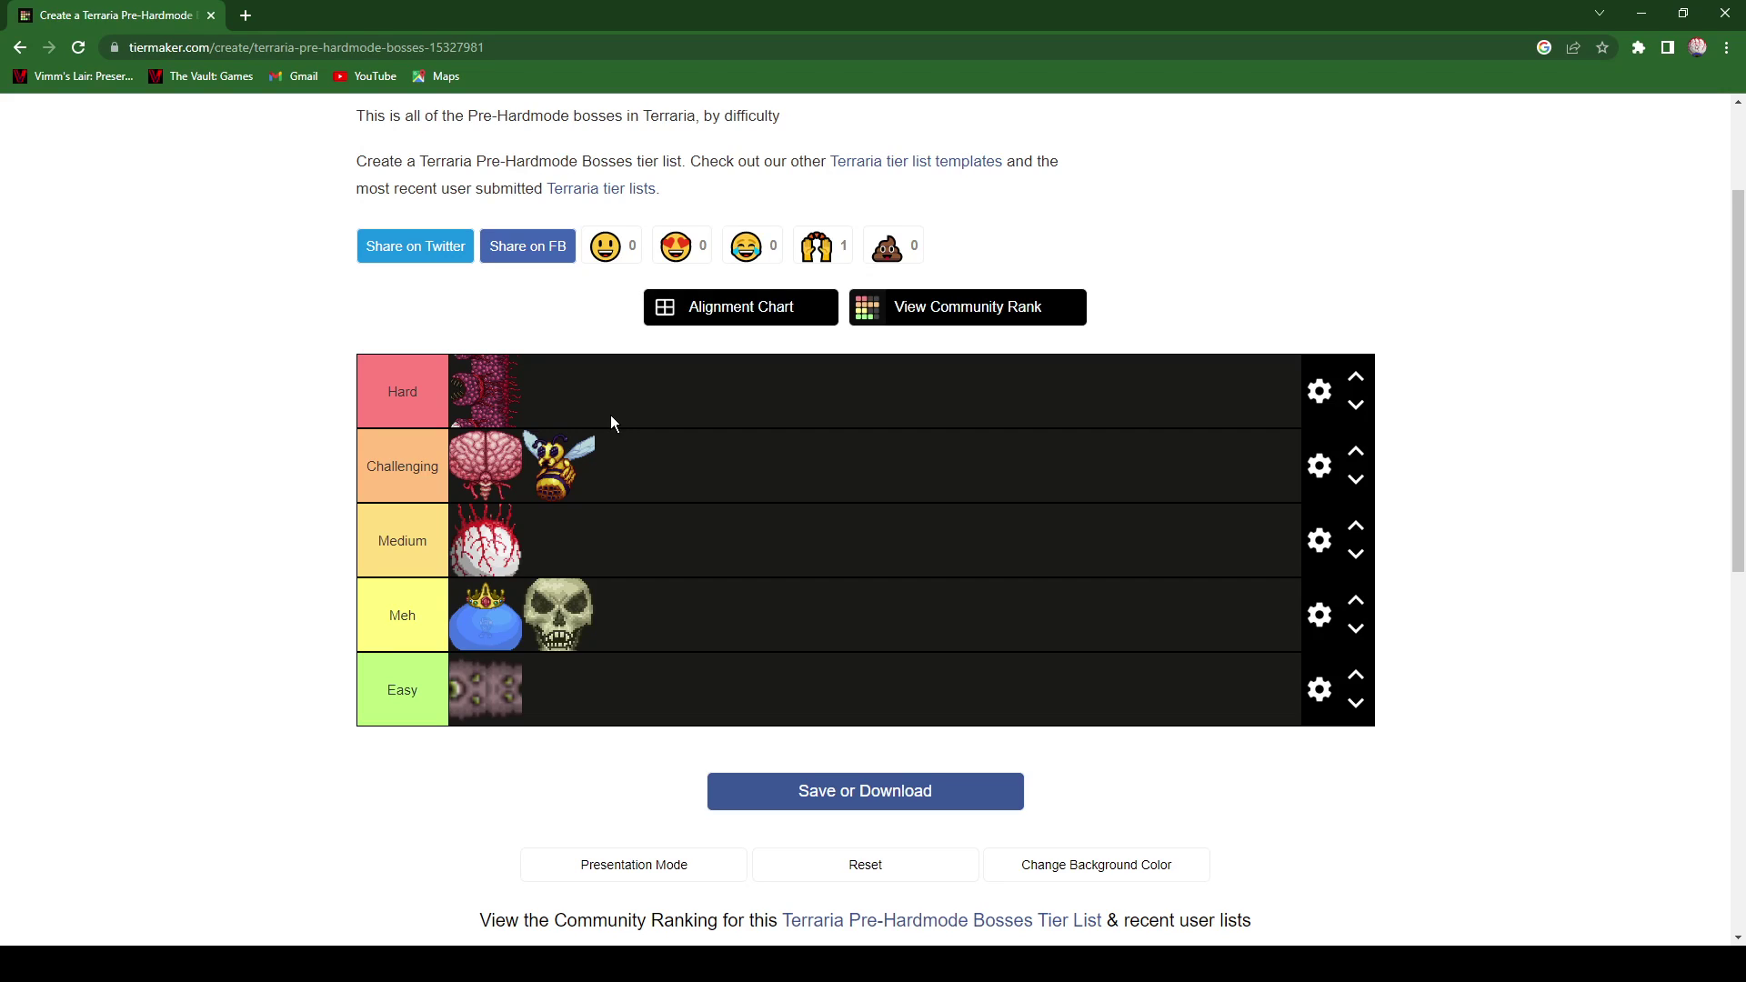
- Search for 'every boss in terraria difficulty' and open the Terraria 1.4 boss difficulty template
scroll(610, 415, up, 2)
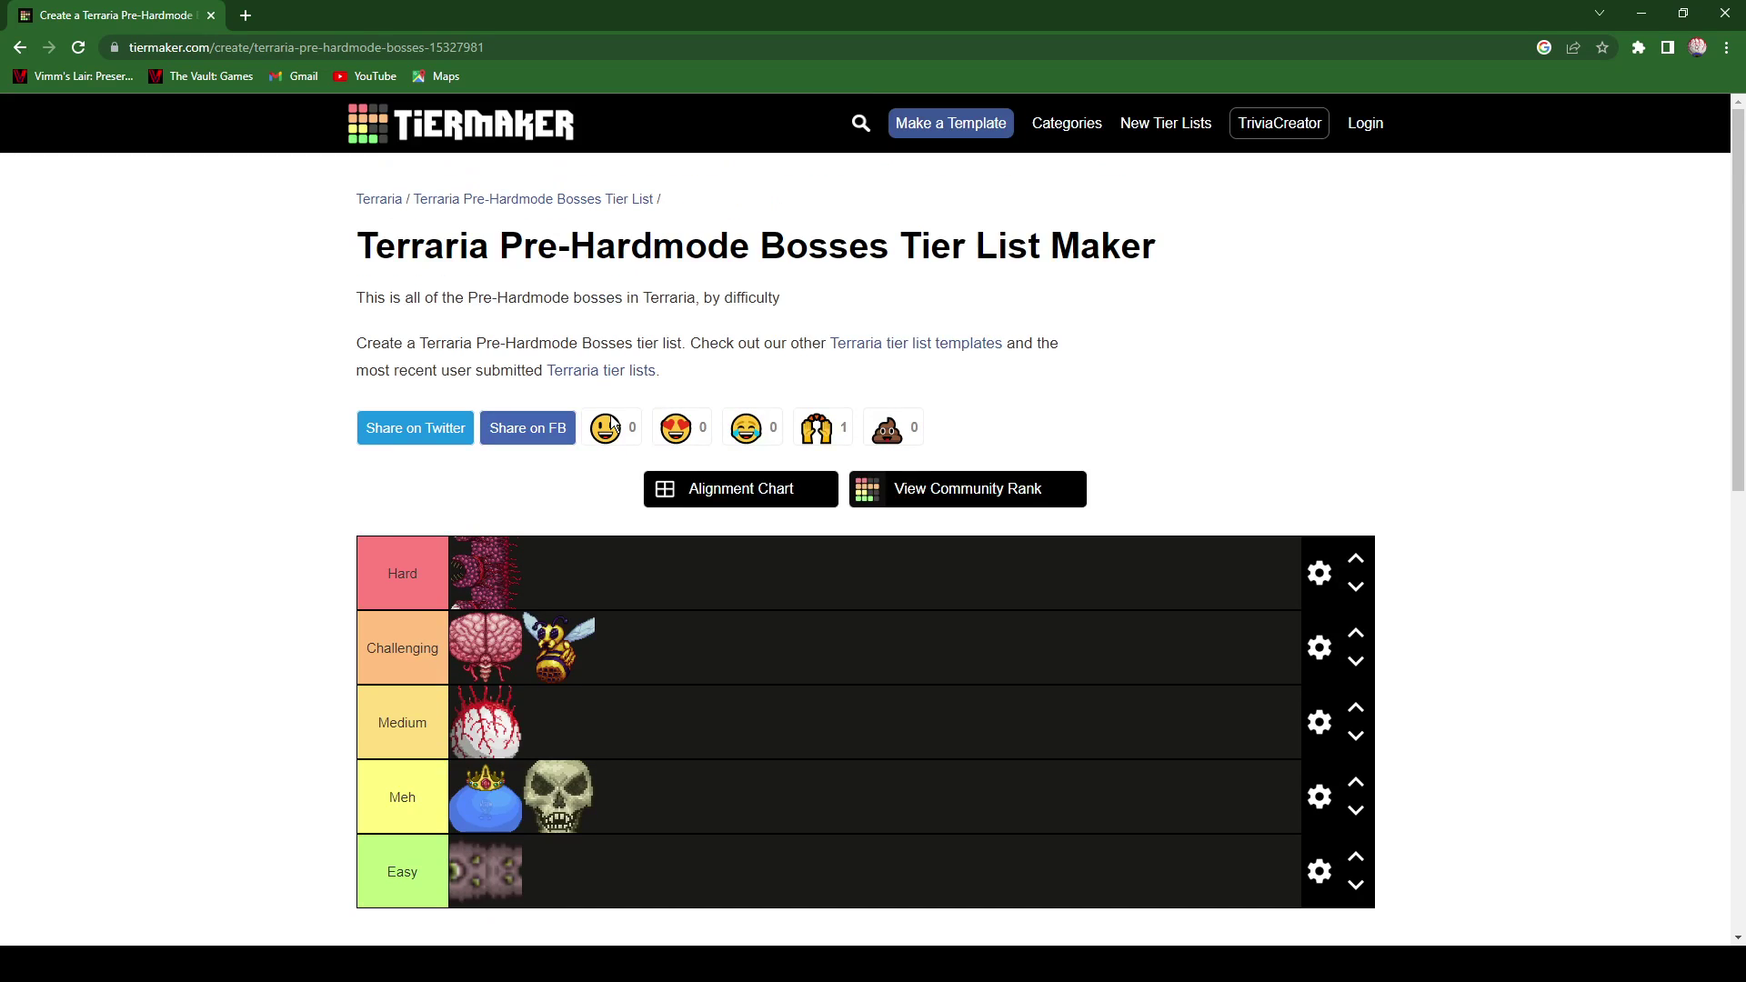
click(860, 127)
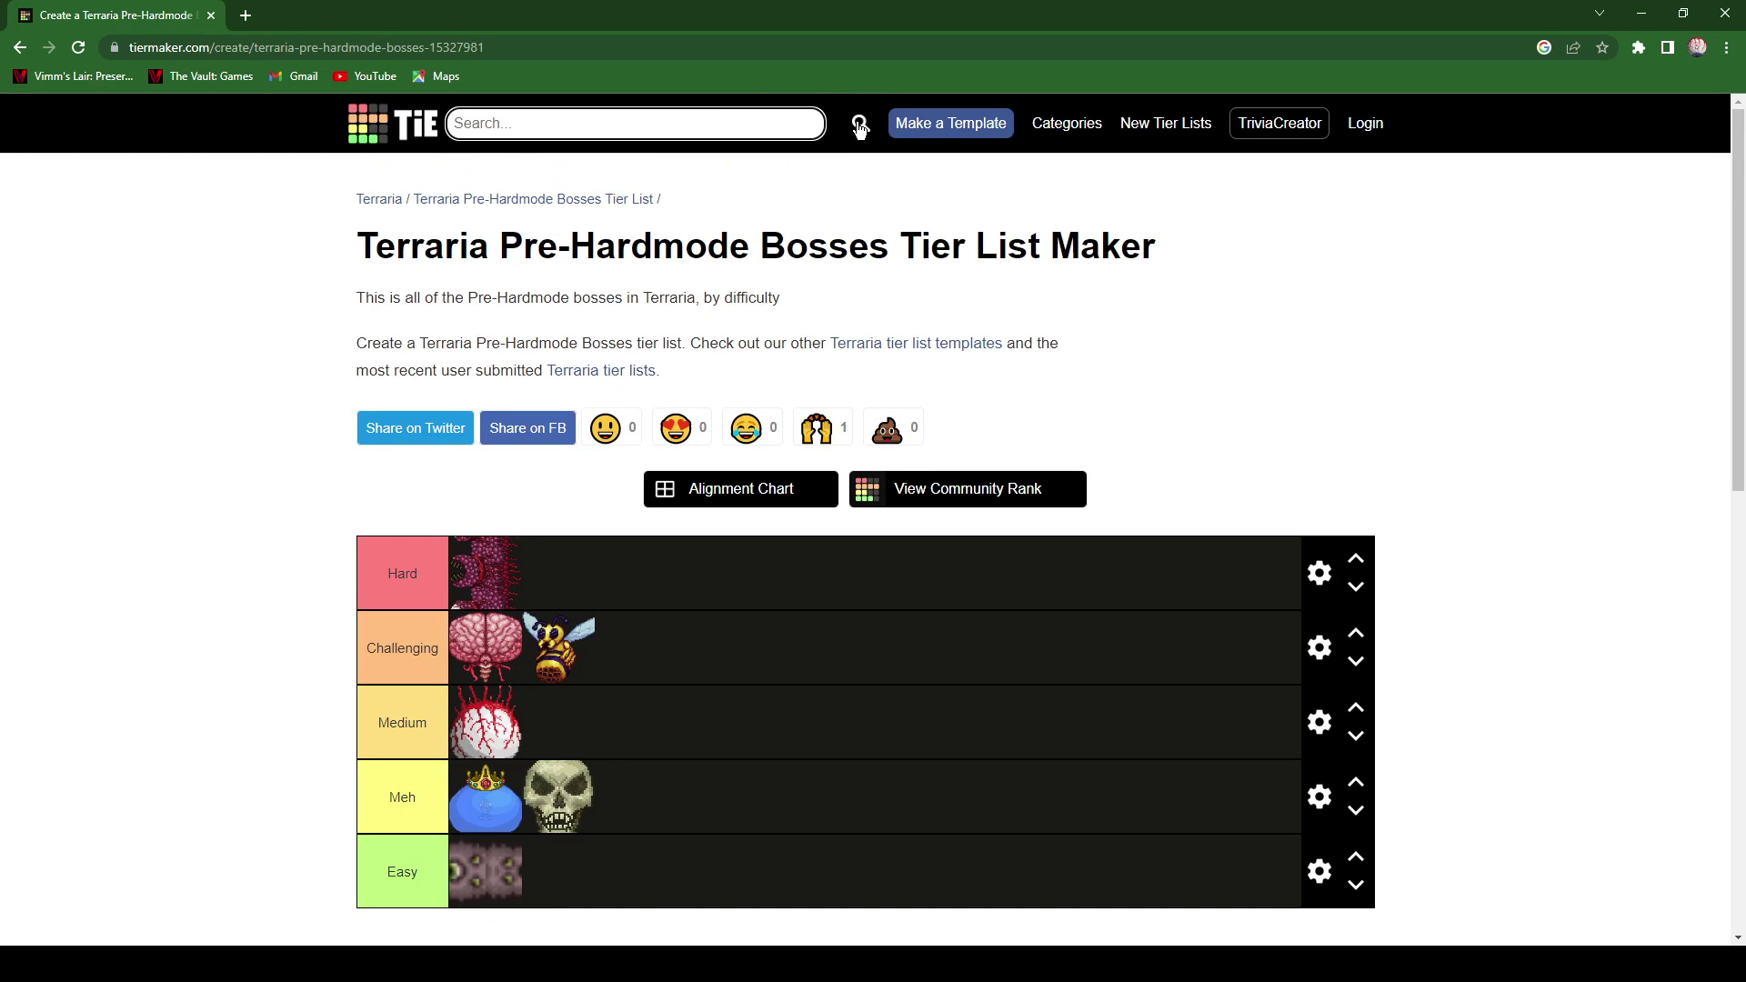
text(every boss in terraria difficulty)
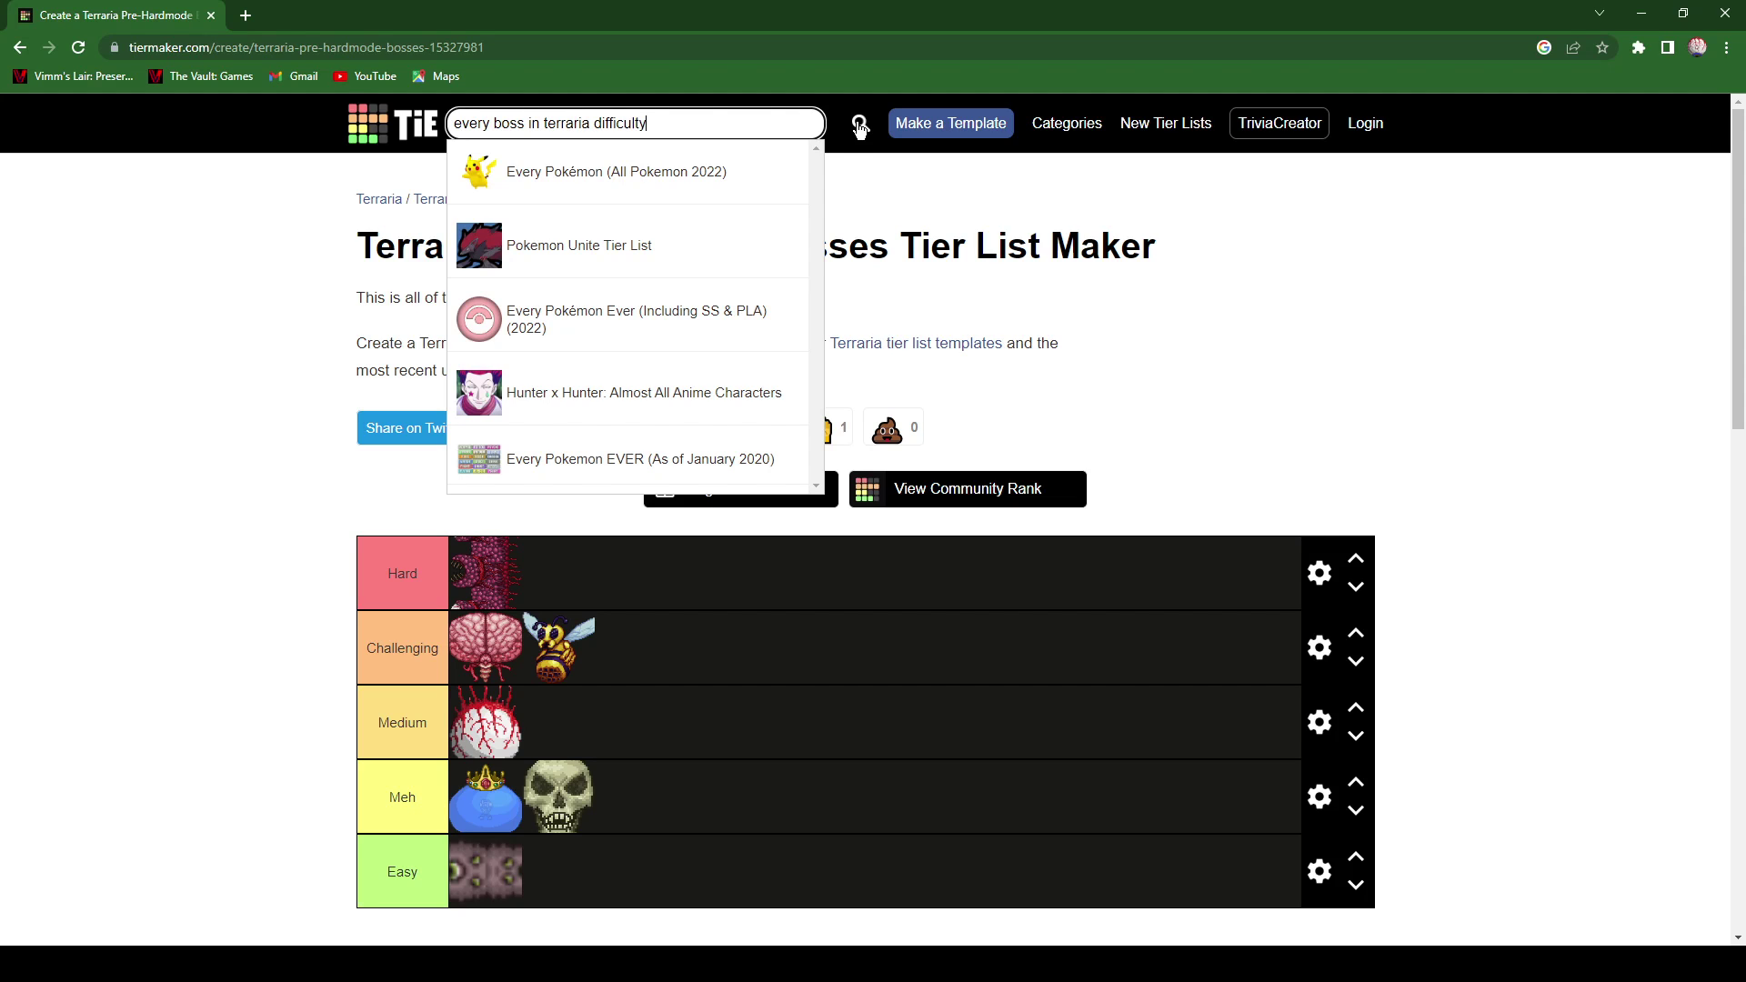
click(859, 126)
scroll(728, 227, down, 3)
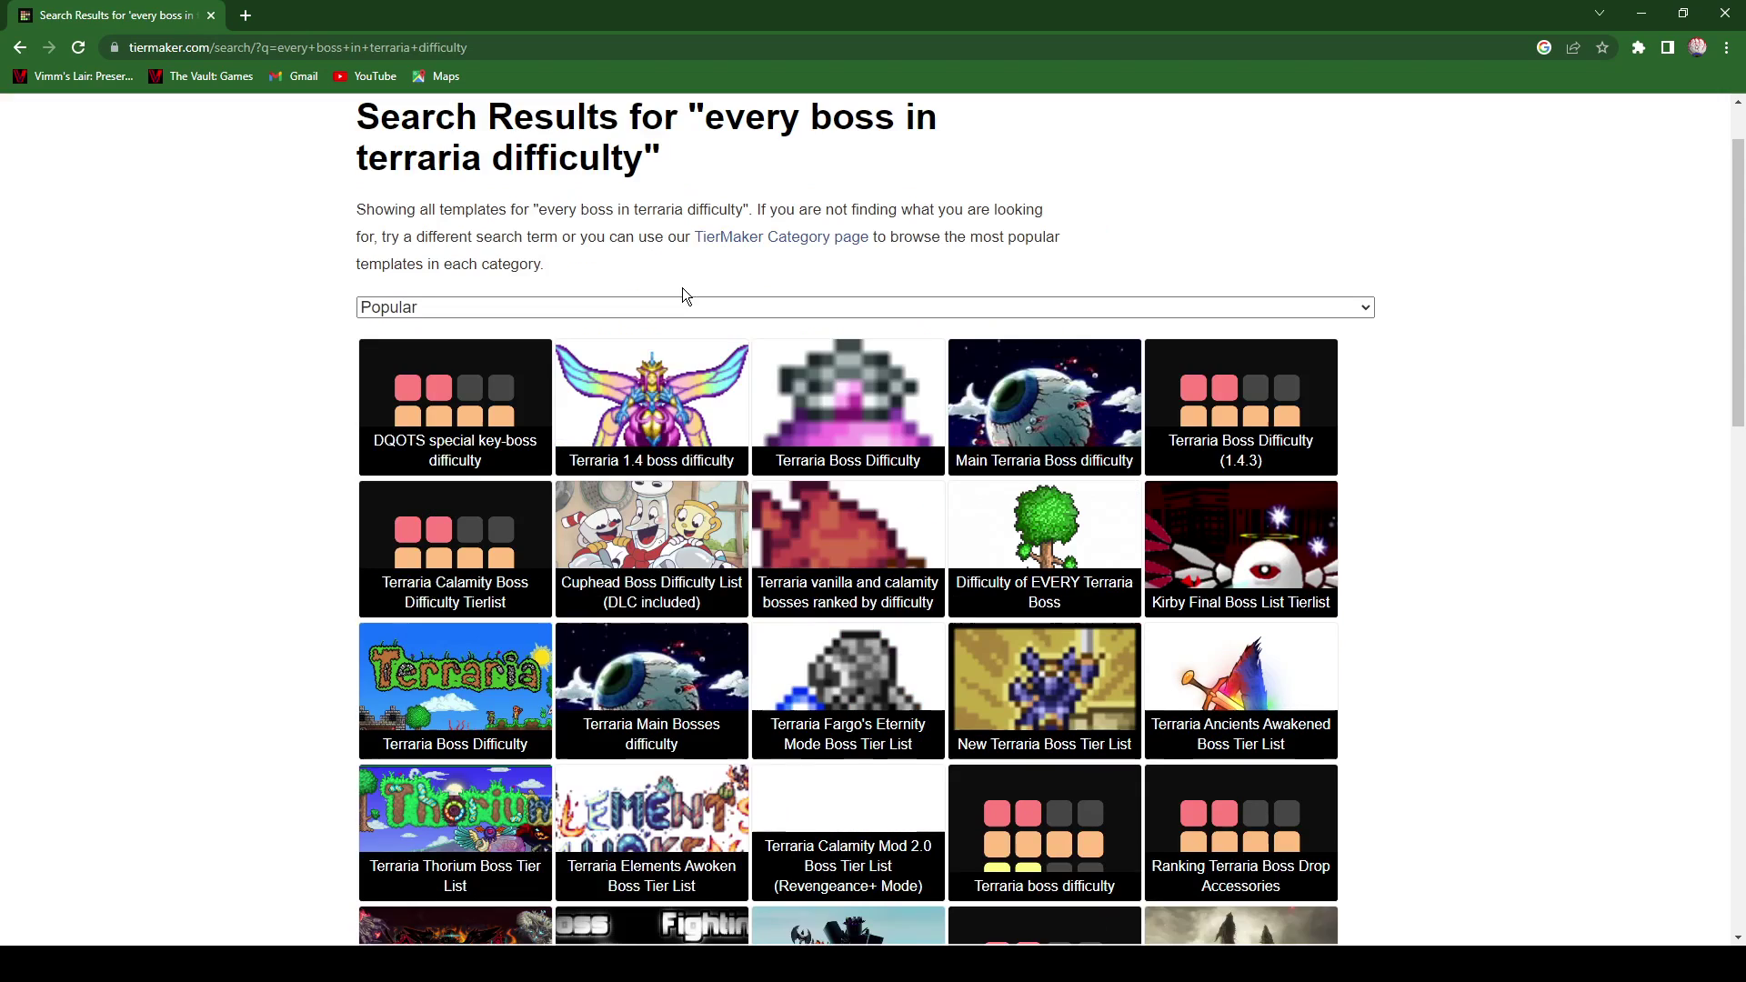
click(680, 393)
- Reorder the pool: Eye of Cthulhu first, Destroyer after King Slime, Brain, Skeletron and Queen Bee moved forward
scroll(698, 401, down, 5)
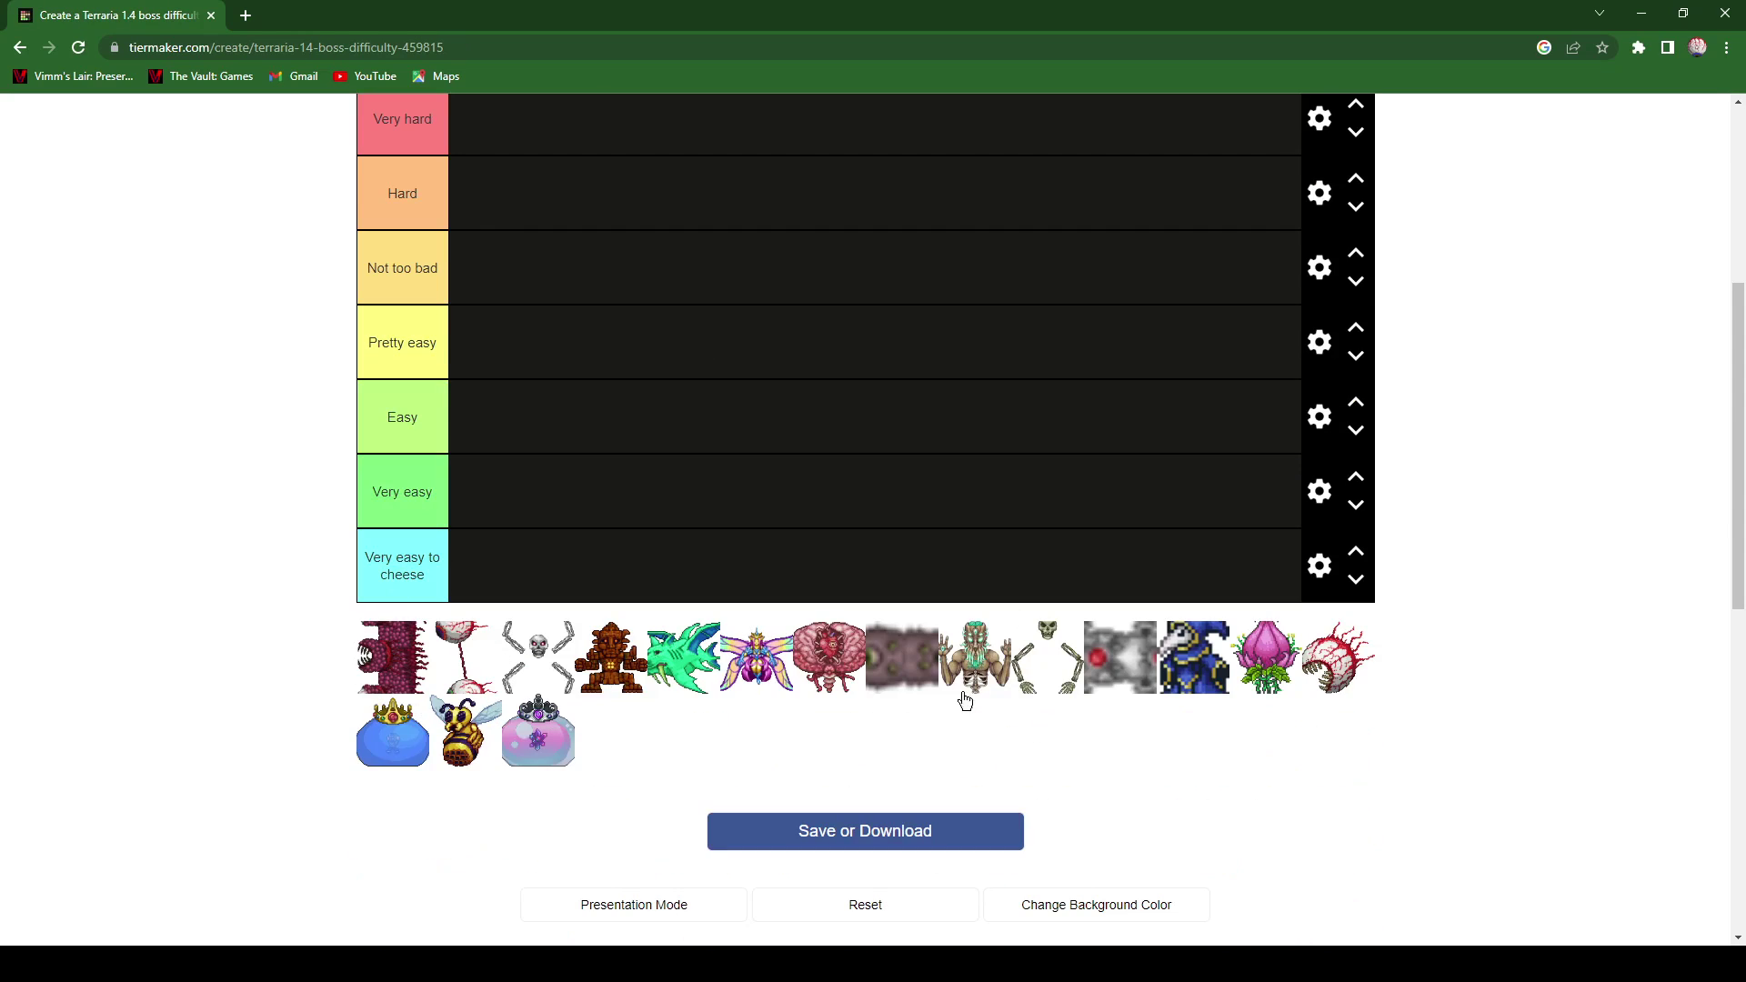
drag(1335, 673, 447, 723)
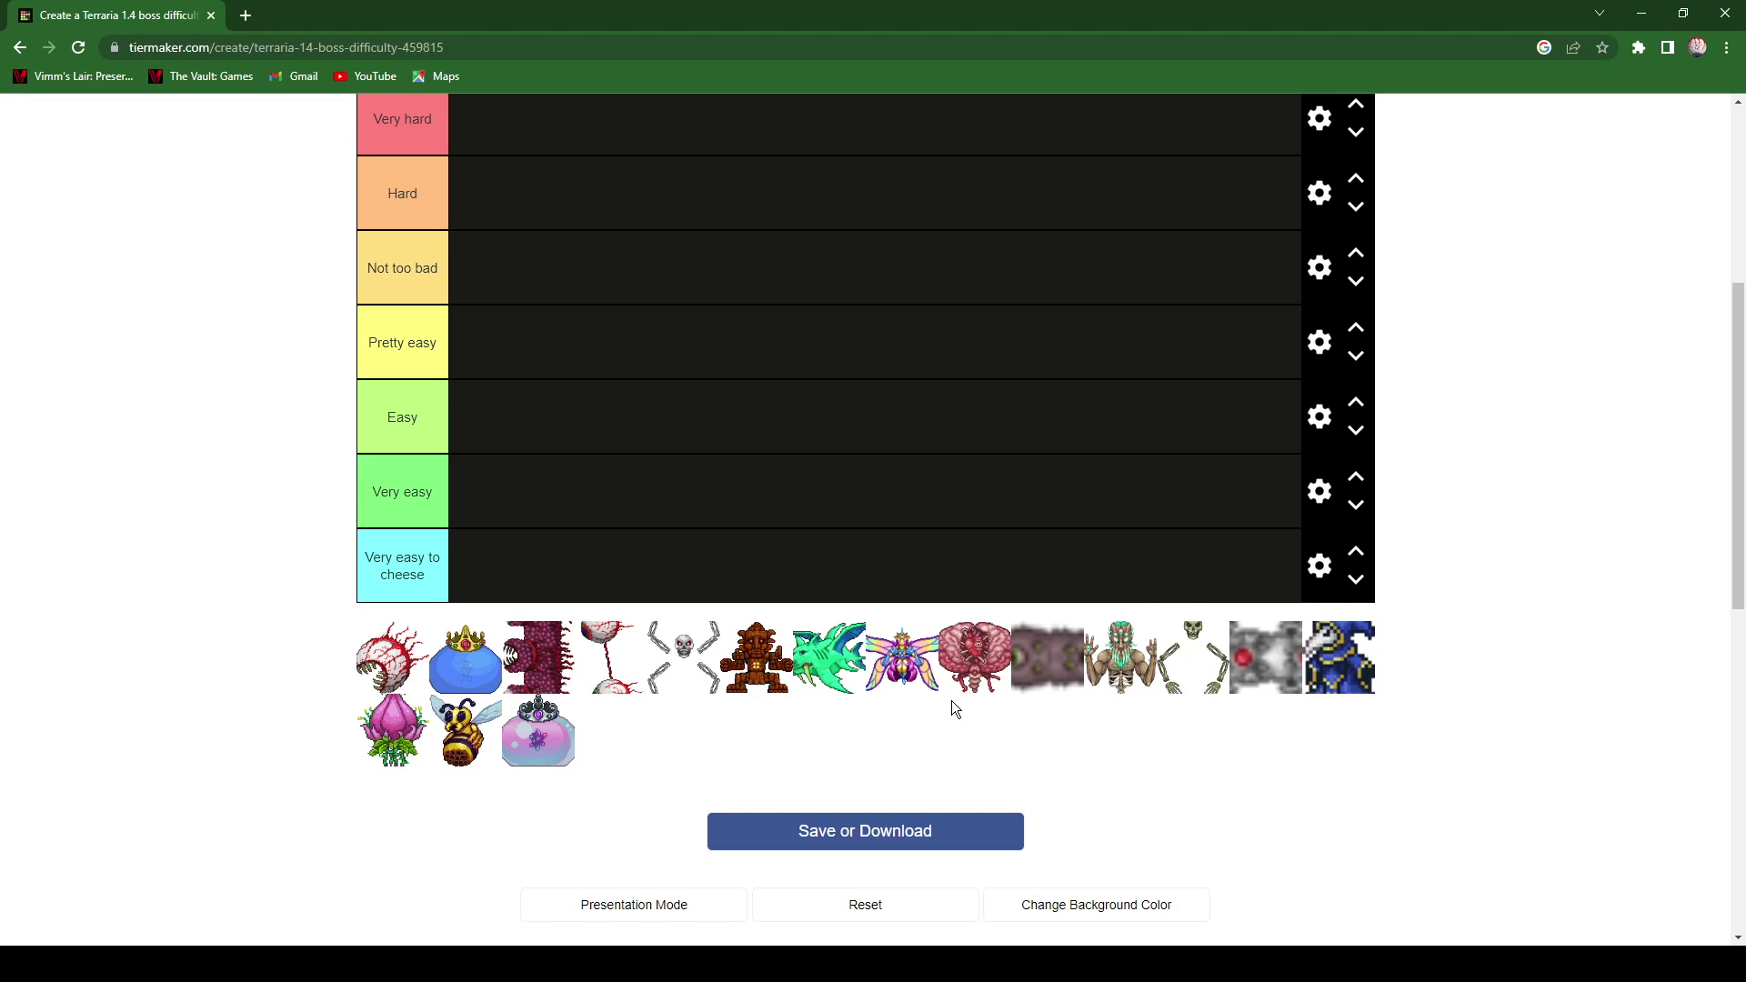
drag(1028, 656, 538, 647)
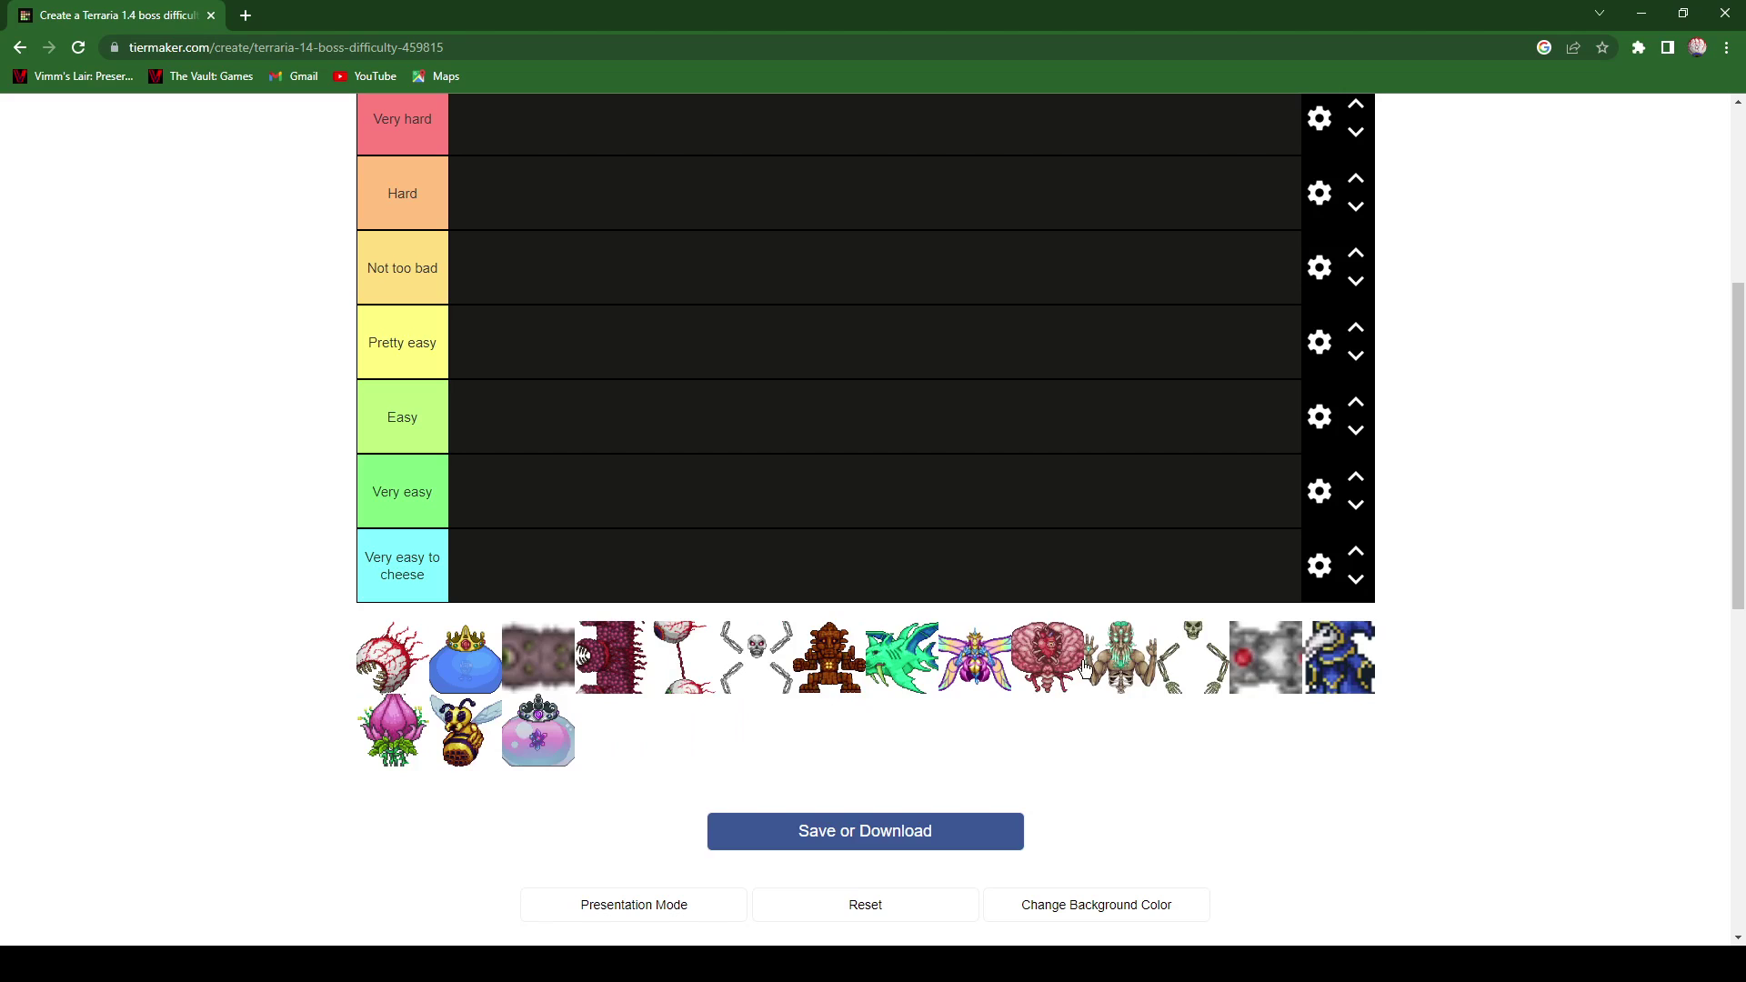
drag(1064, 664, 577, 691)
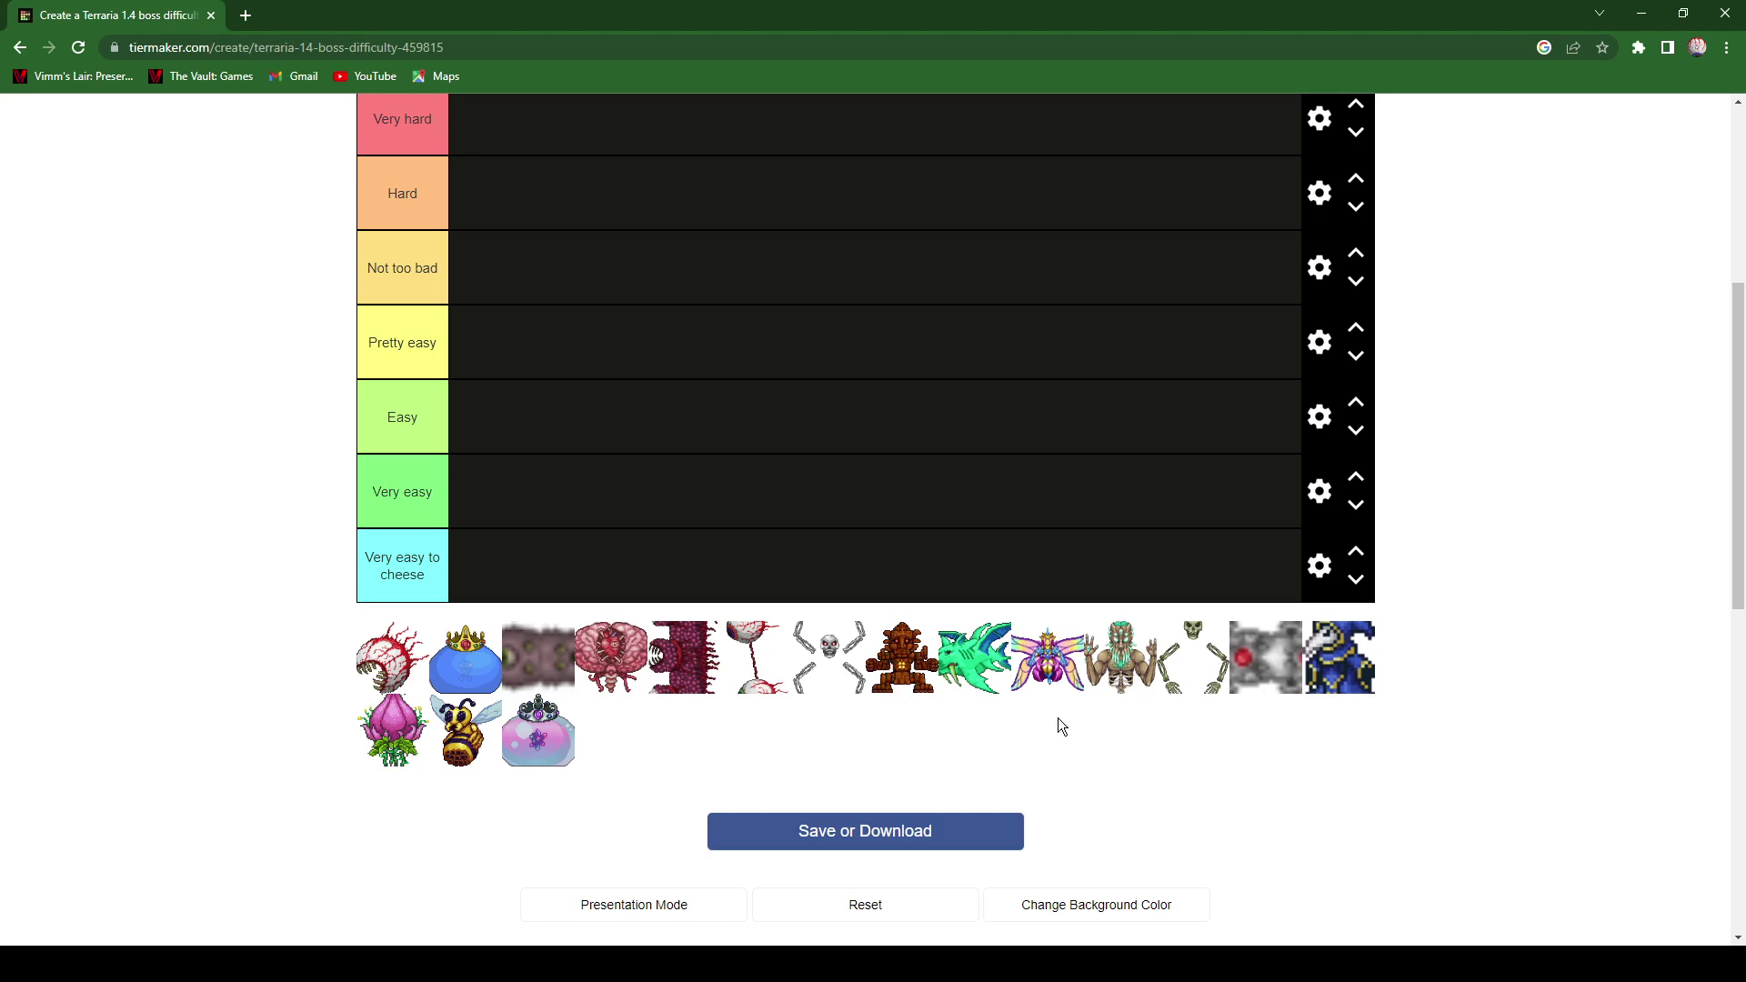
drag(1193, 641, 767, 678)
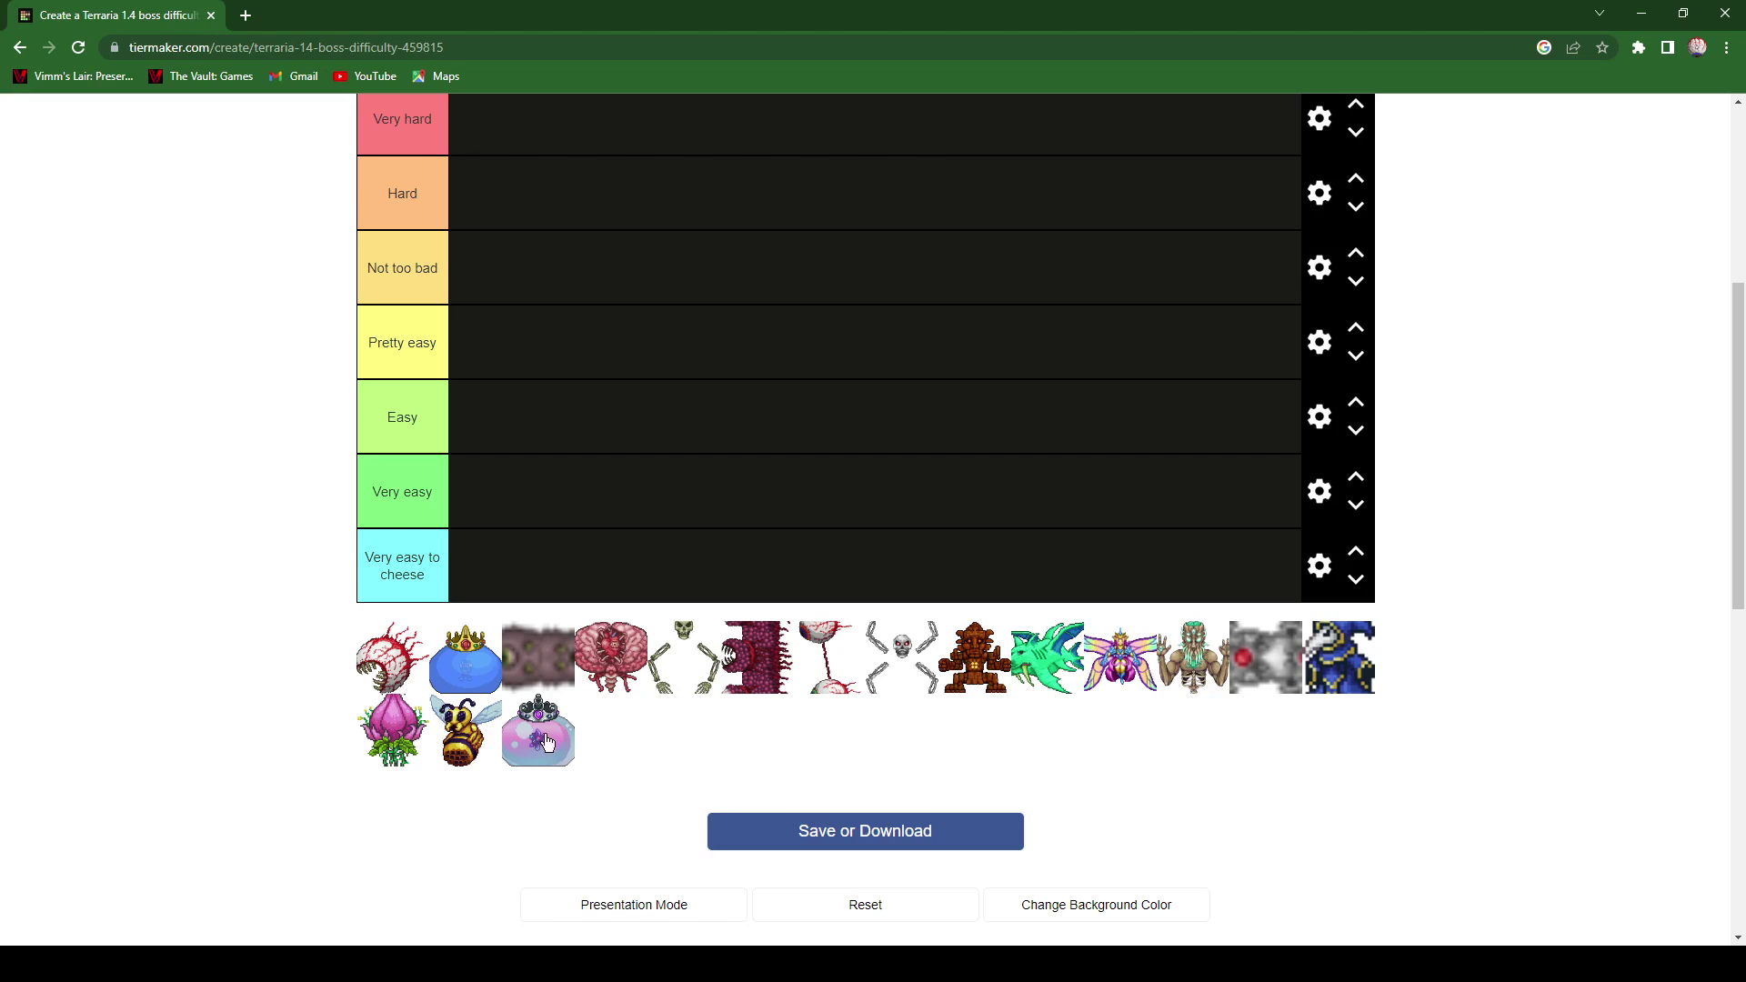
drag(455, 741, 729, 680)
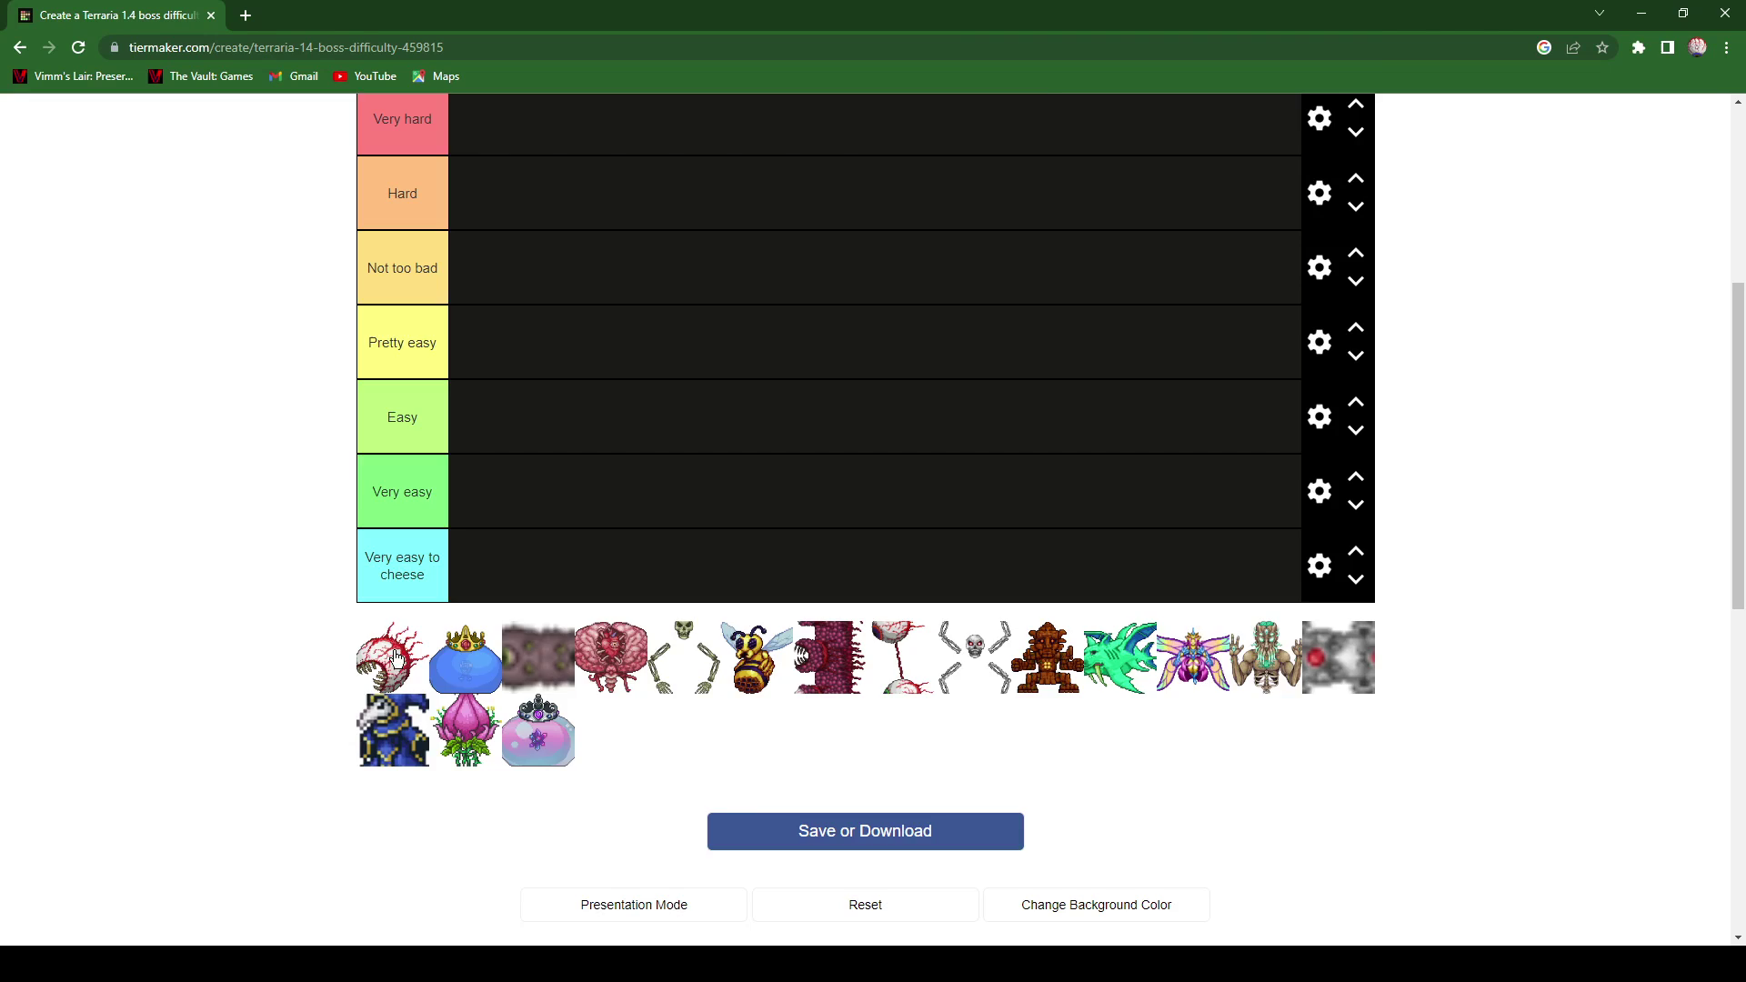
scroll(396, 656, up, 1)
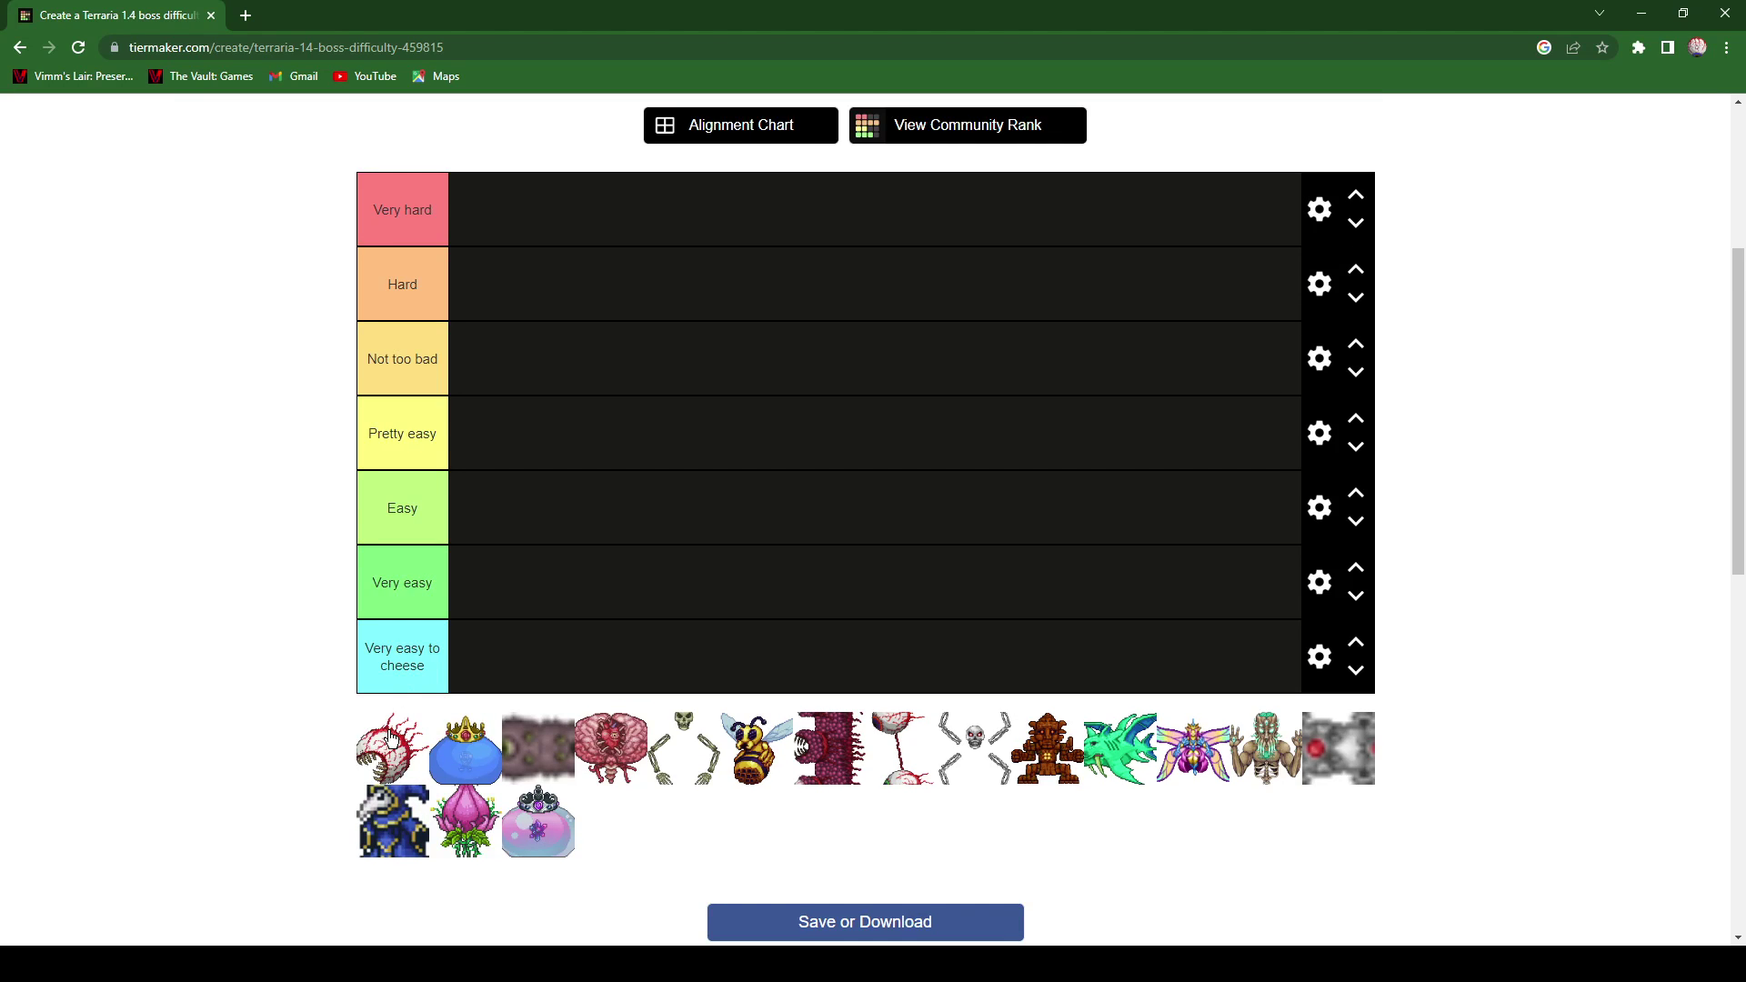
- Rank Eye of Cthulhu Pretty easy, King Slime Easy, the worm Very easy and Brain of Cthulhu Not too bad
drag(391, 737, 556, 428)
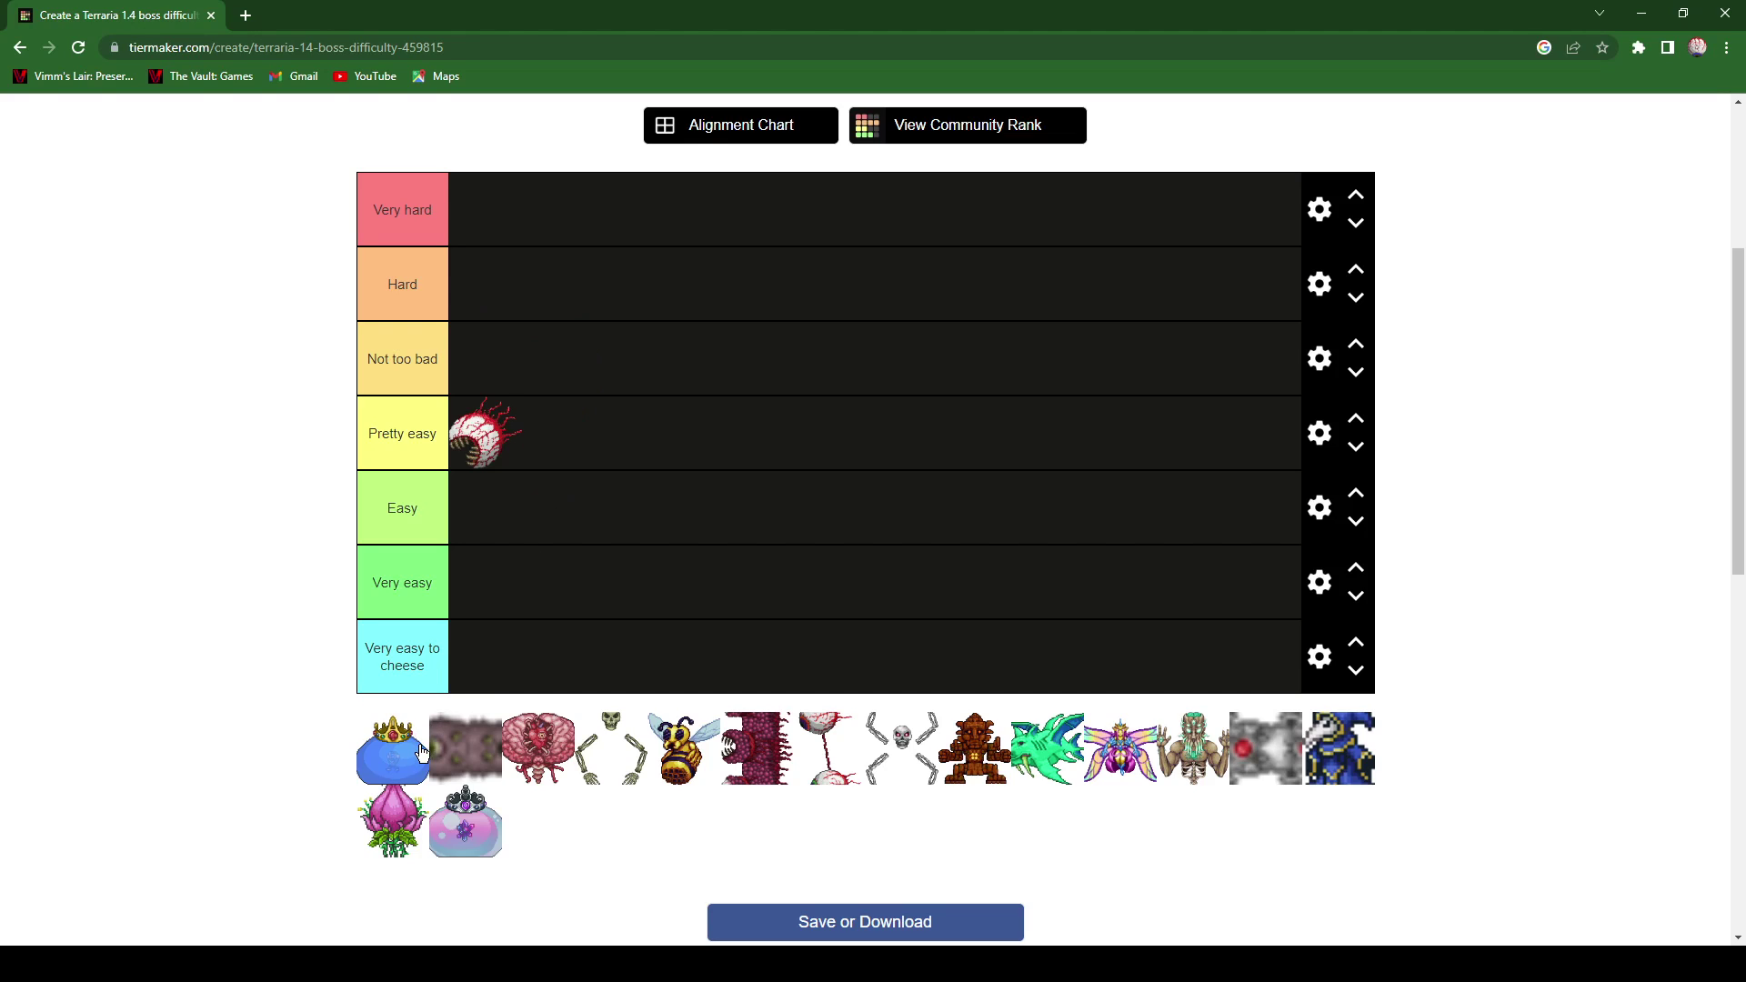
drag(400, 750, 589, 511)
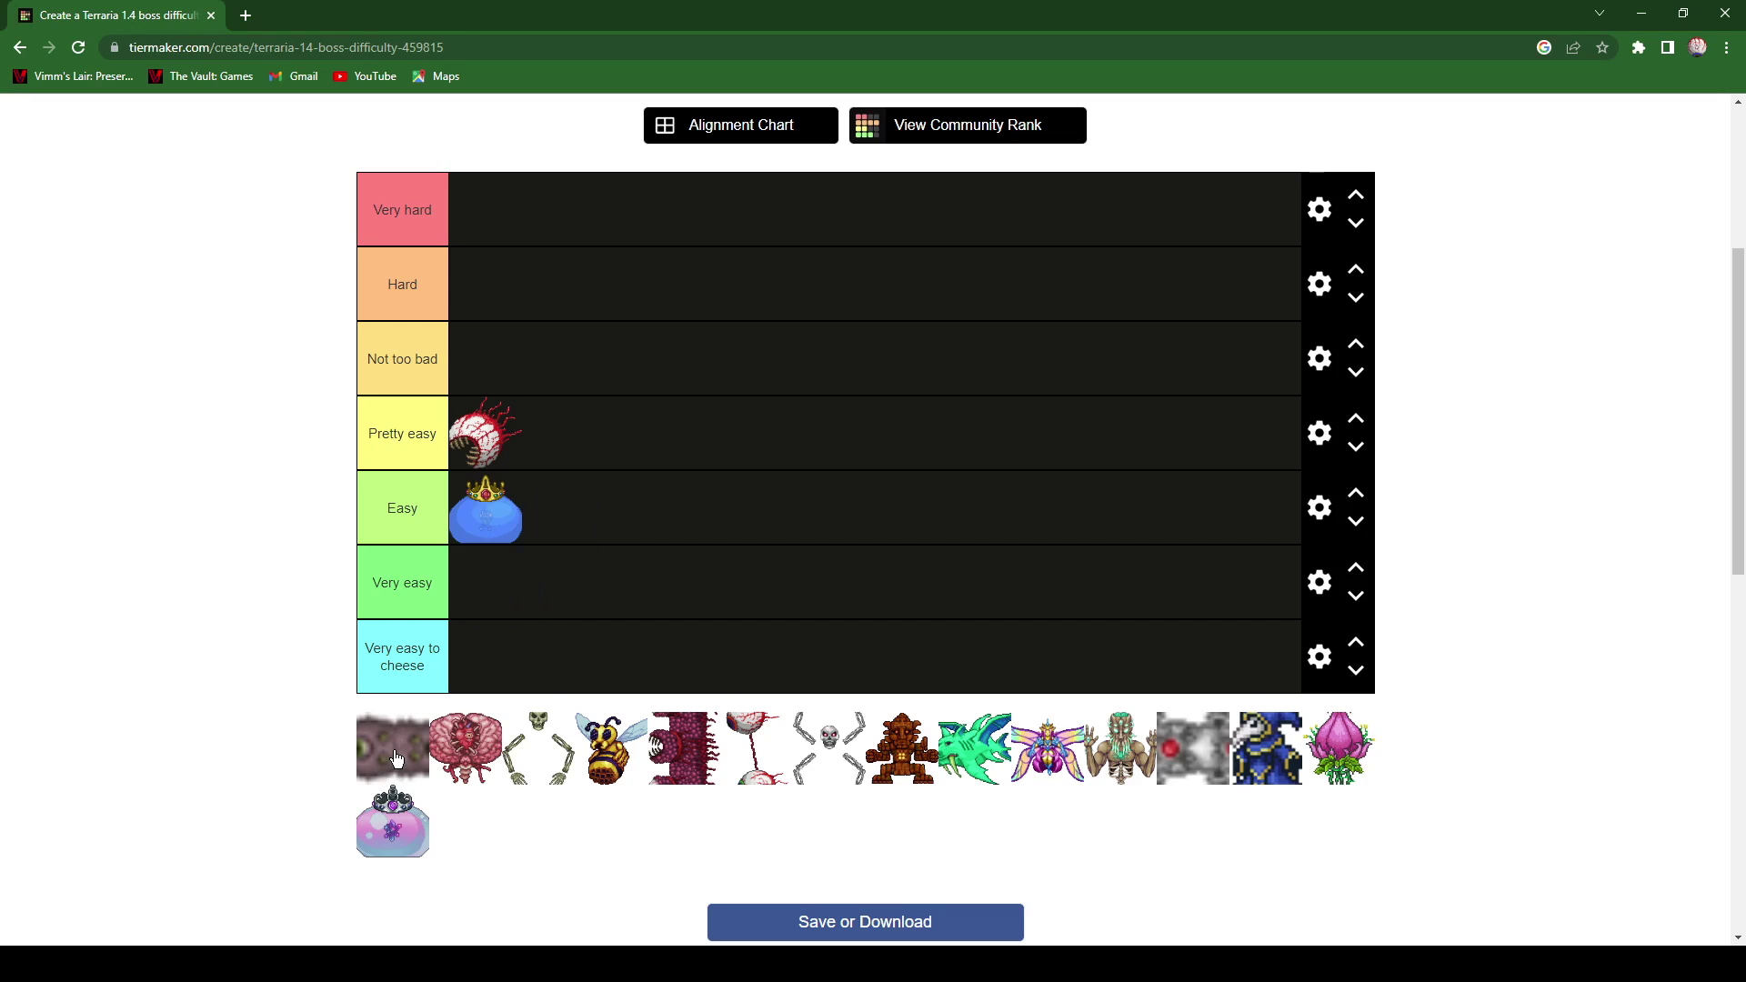
drag(393, 757, 627, 601)
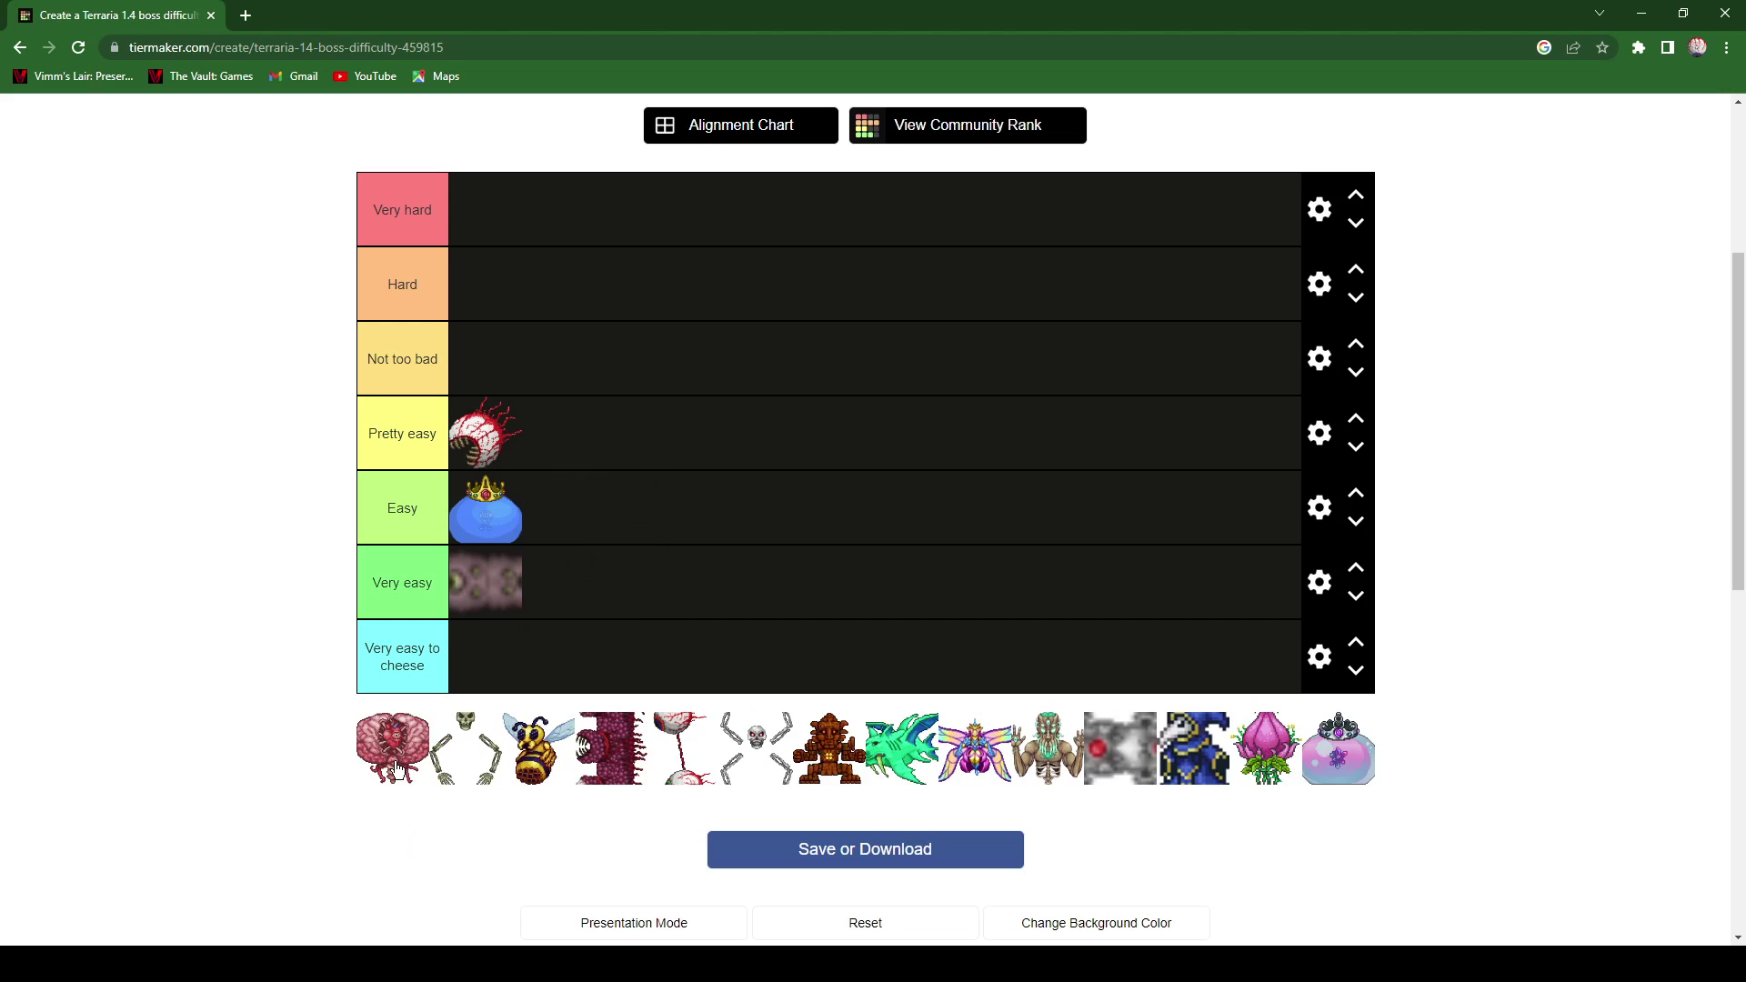
drag(396, 768, 554, 364)
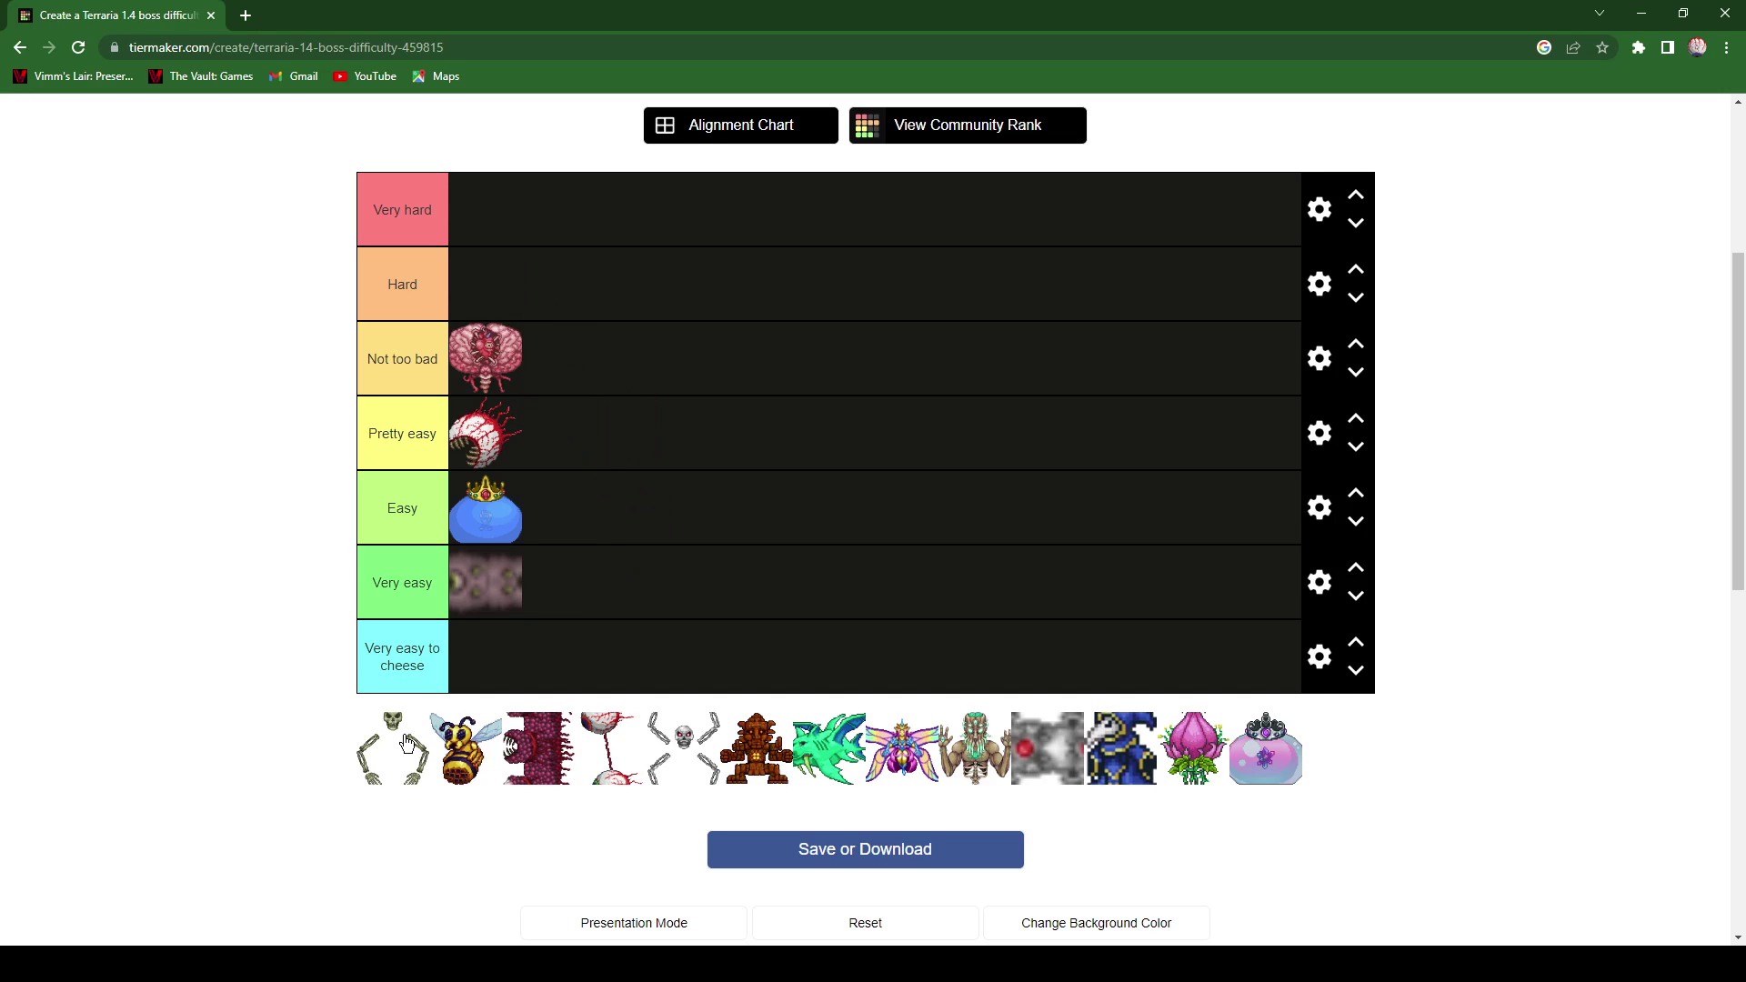
- Place Skeletron in Easy, Queen Bee in Not too bad, and Wall of Flesh and the Twins in Hard
drag(400, 744, 660, 520)
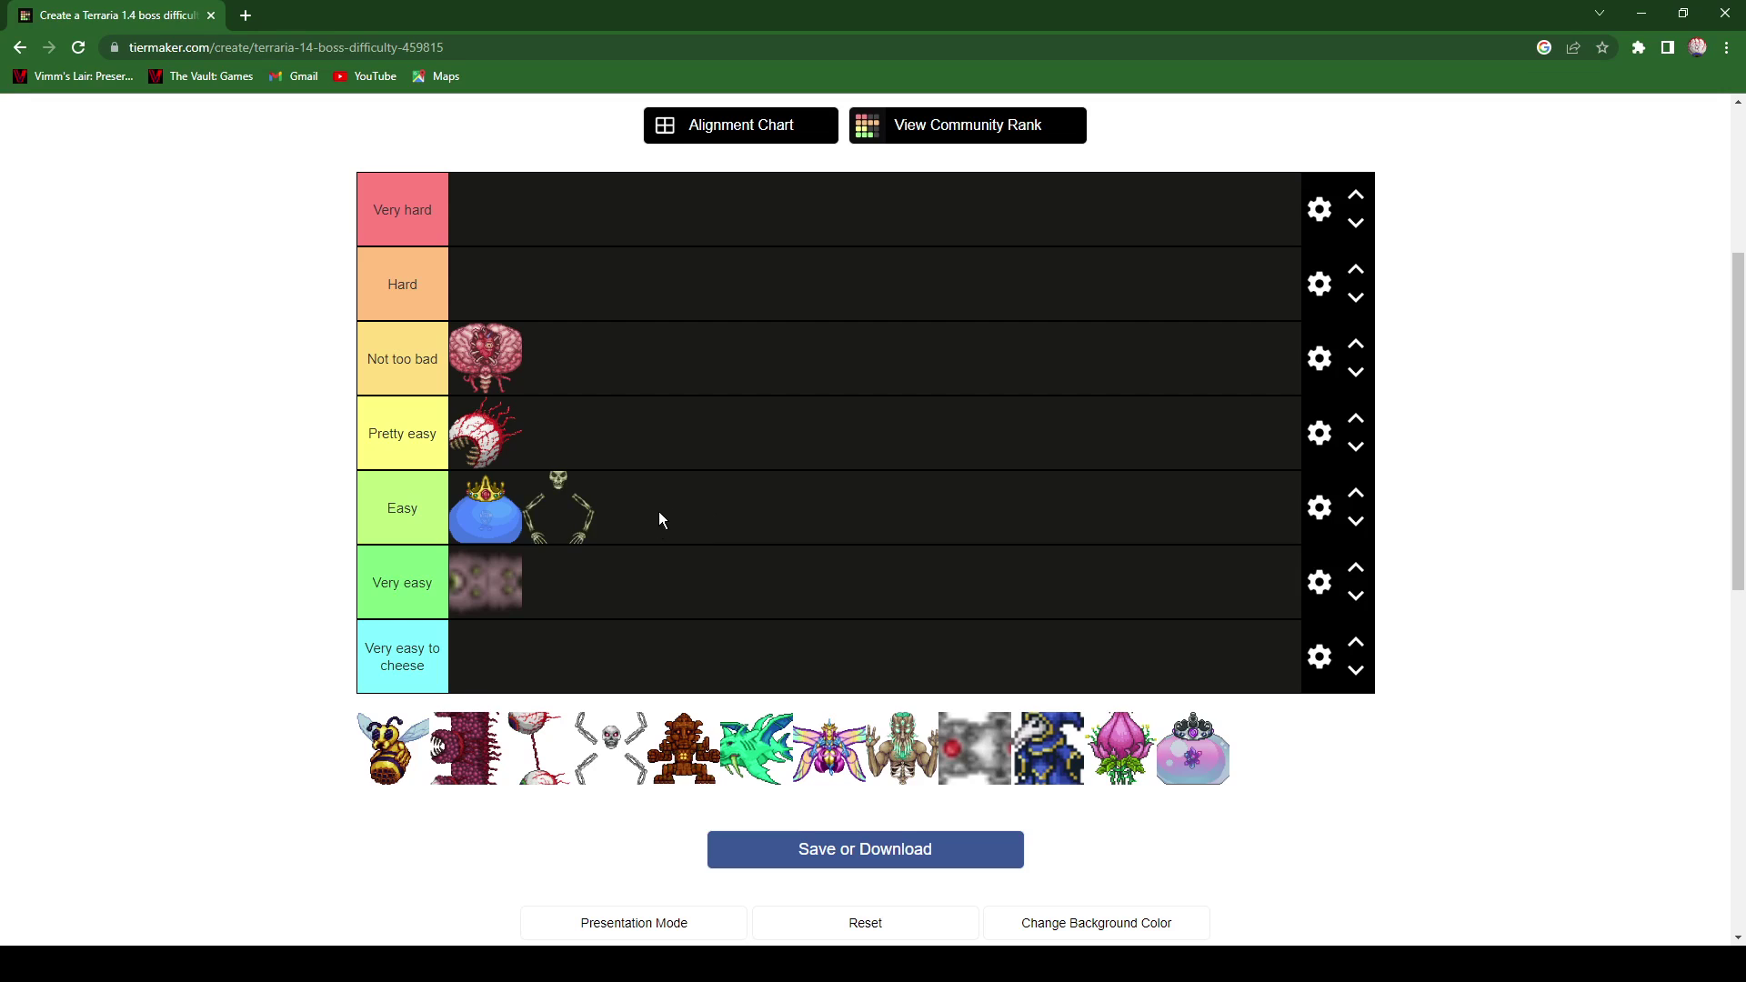
drag(396, 709, 748, 376)
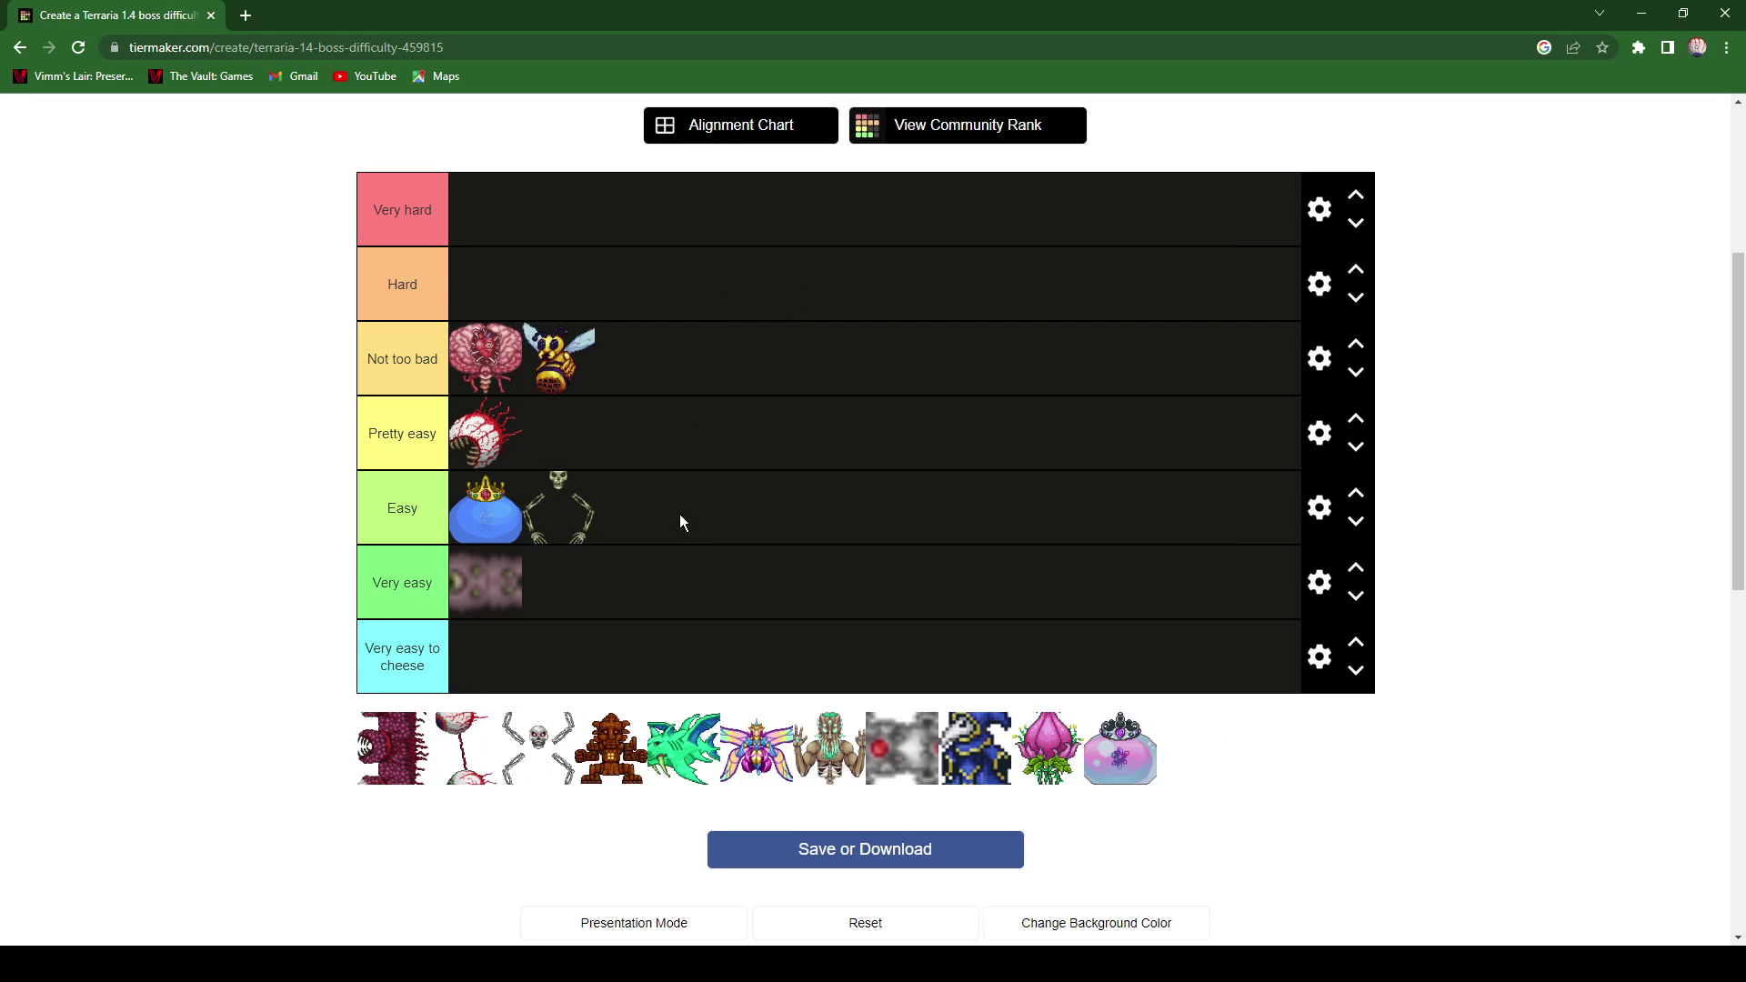
drag(378, 777, 728, 291)
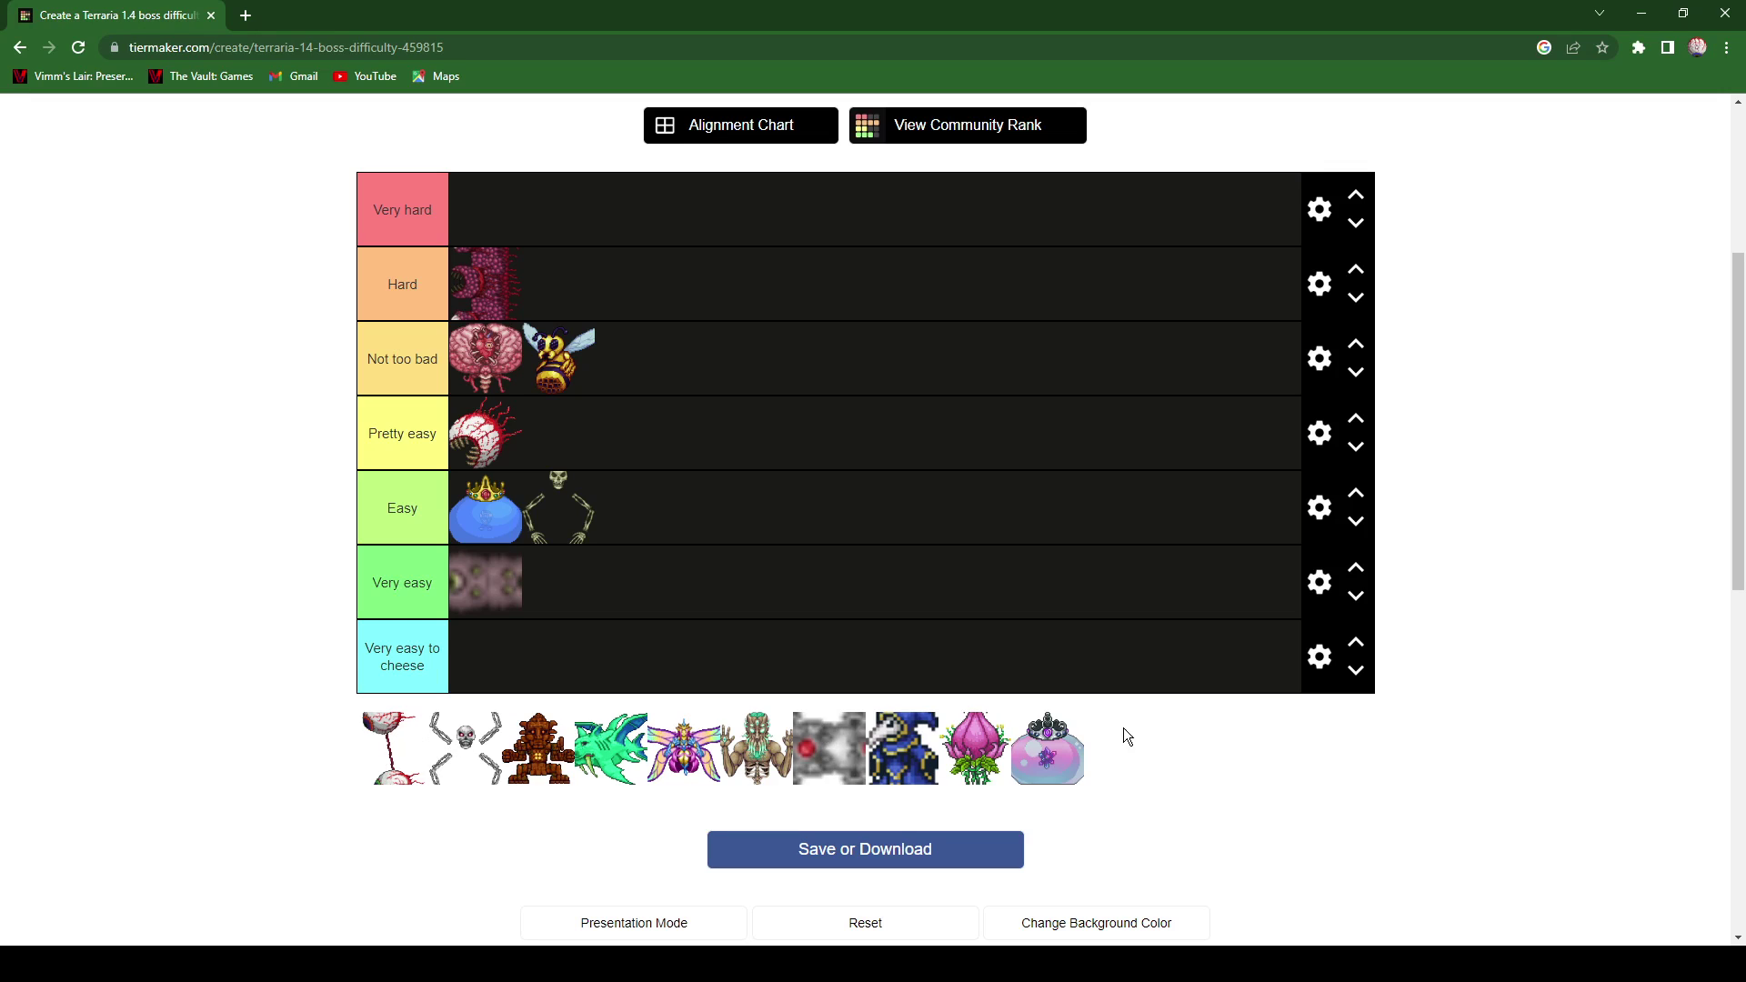
drag(388, 755, 723, 275)
- Rank Skeletron Prime Pretty easy, Golem Easy, Duke Fishron Hard and Empress of Light Very hard
drag(397, 768, 728, 530)
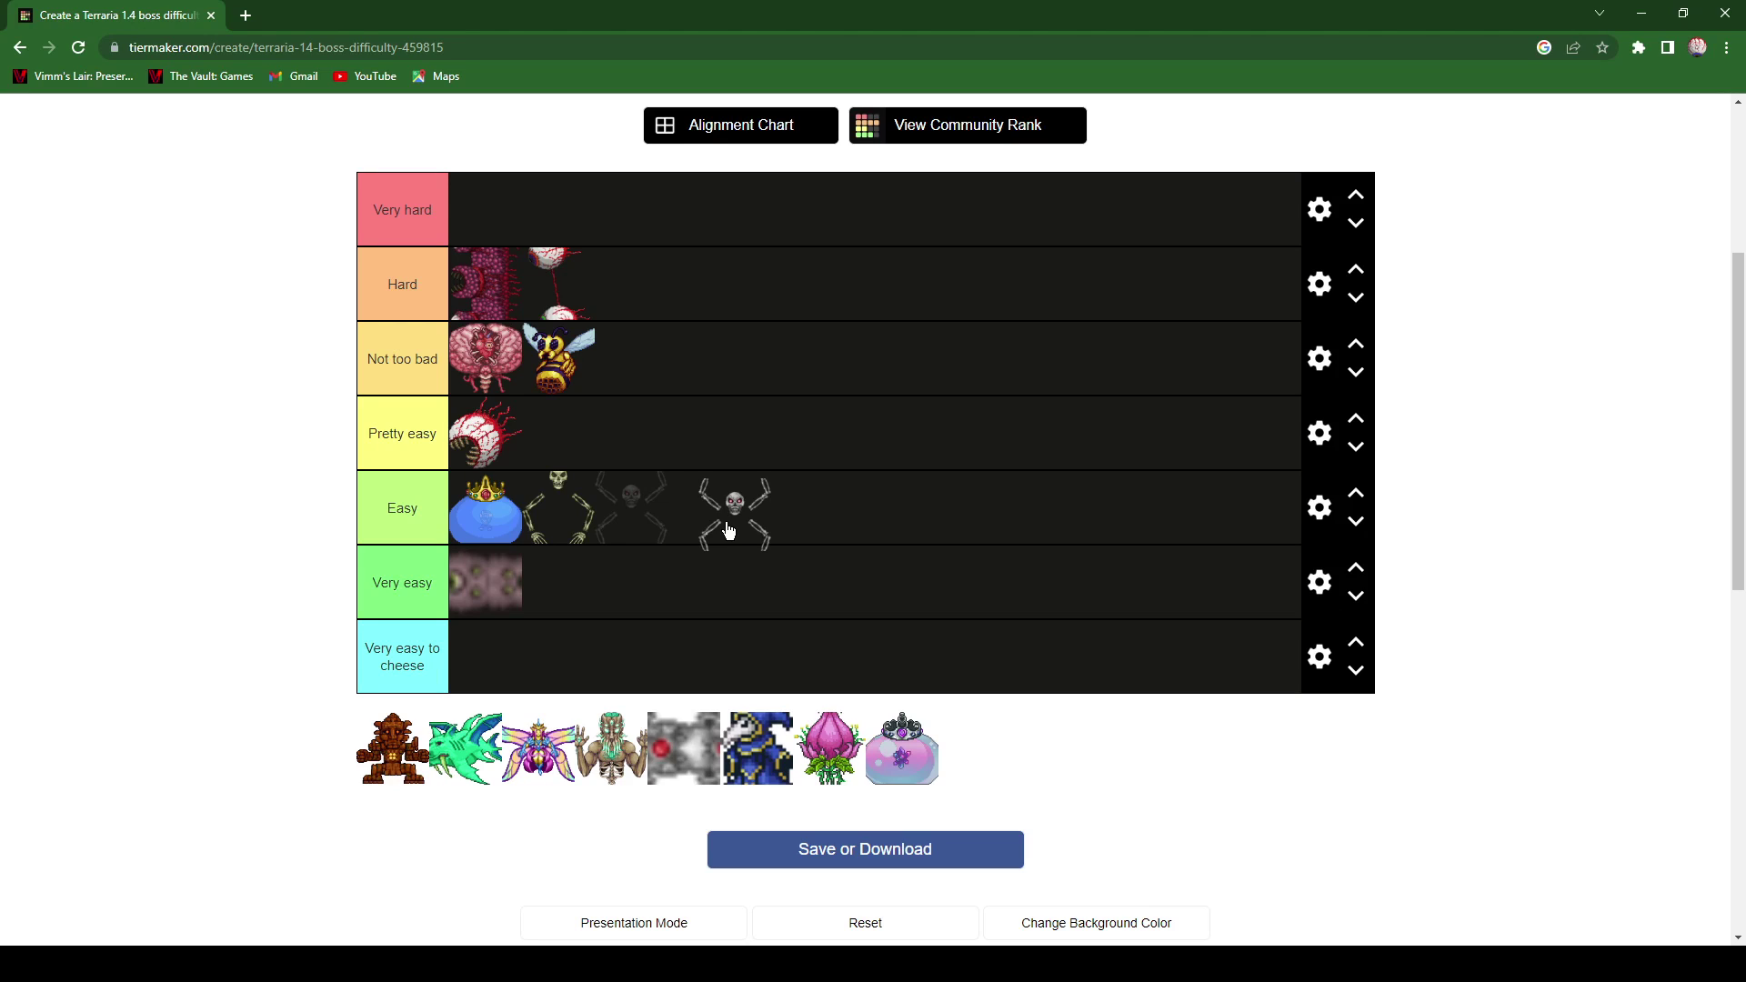
drag(728, 530, 727, 455)
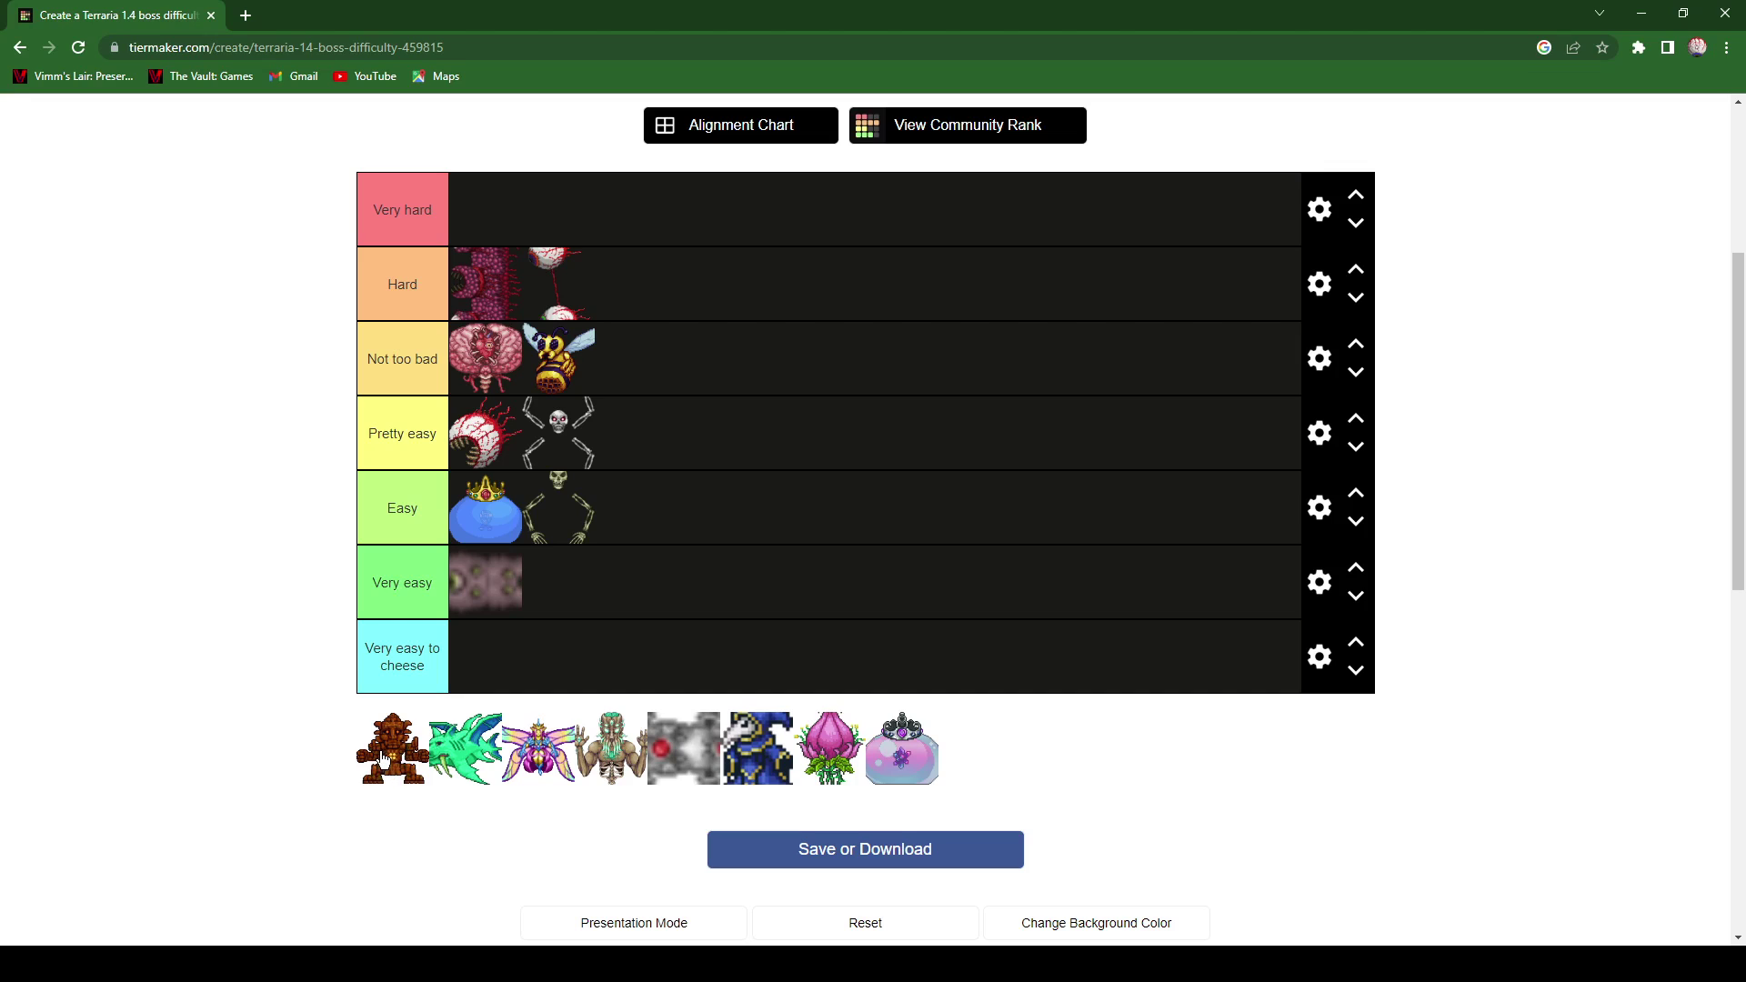
drag(383, 760, 603, 665)
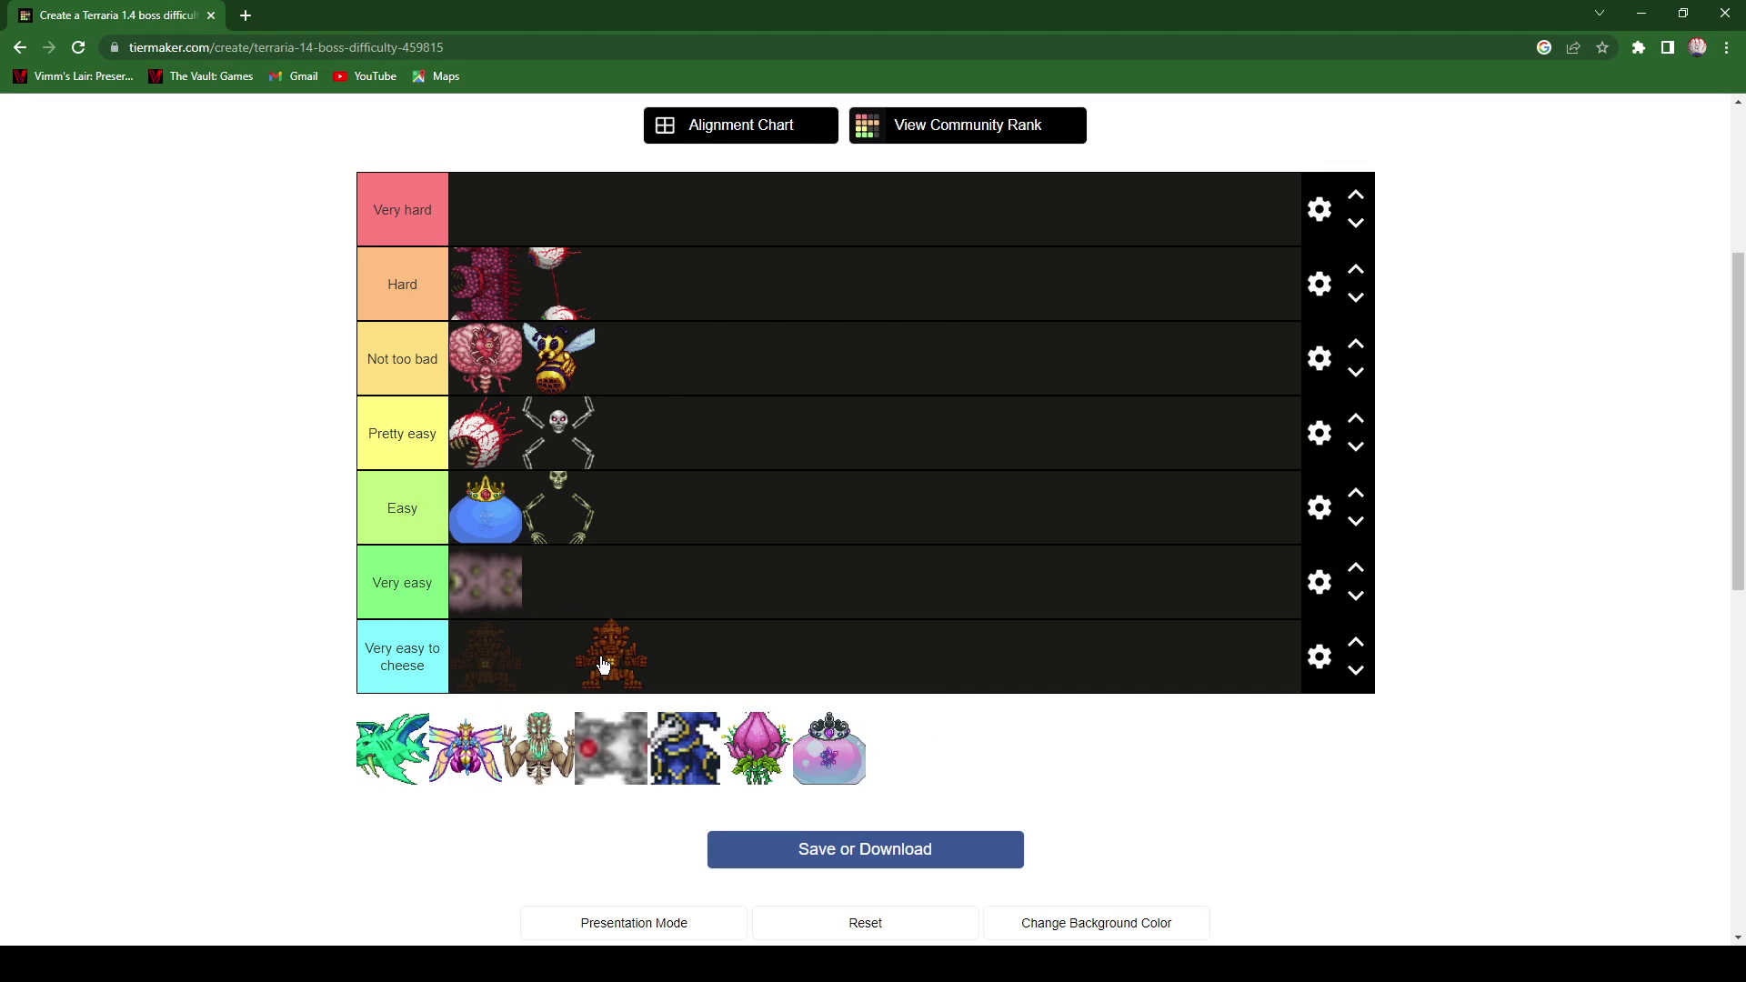
drag(603, 665, 693, 505)
drag(406, 761, 774, 278)
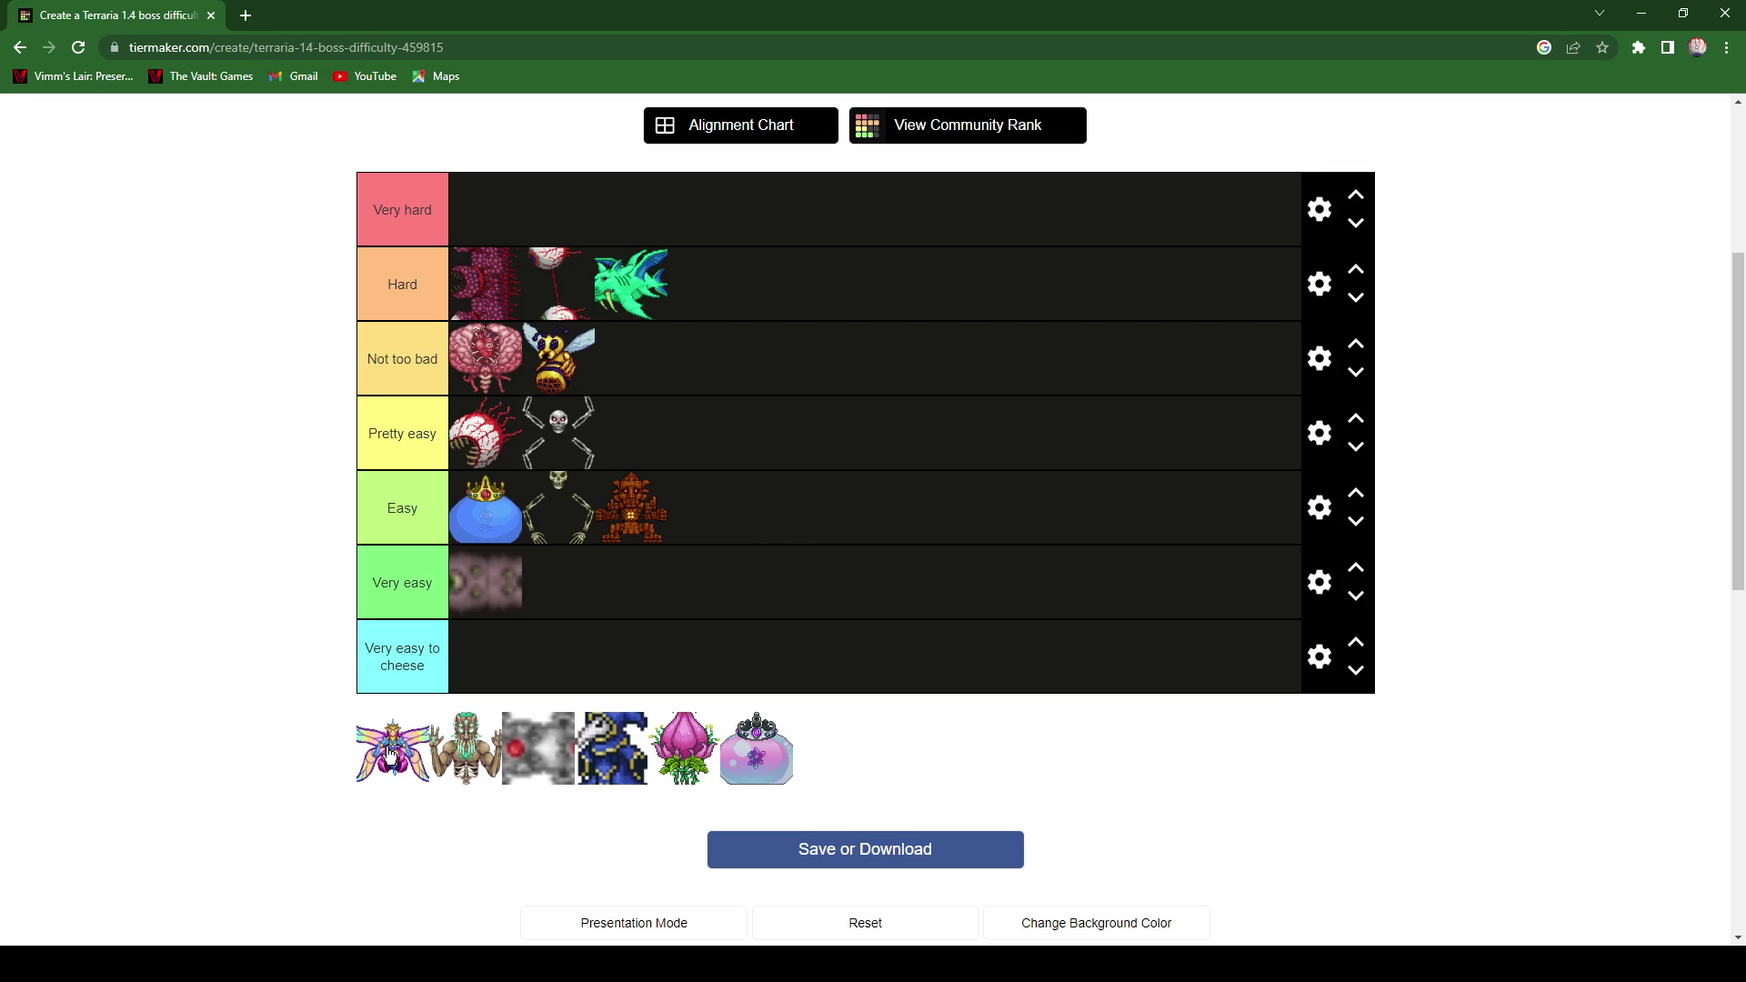
drag(386, 753, 734, 203)
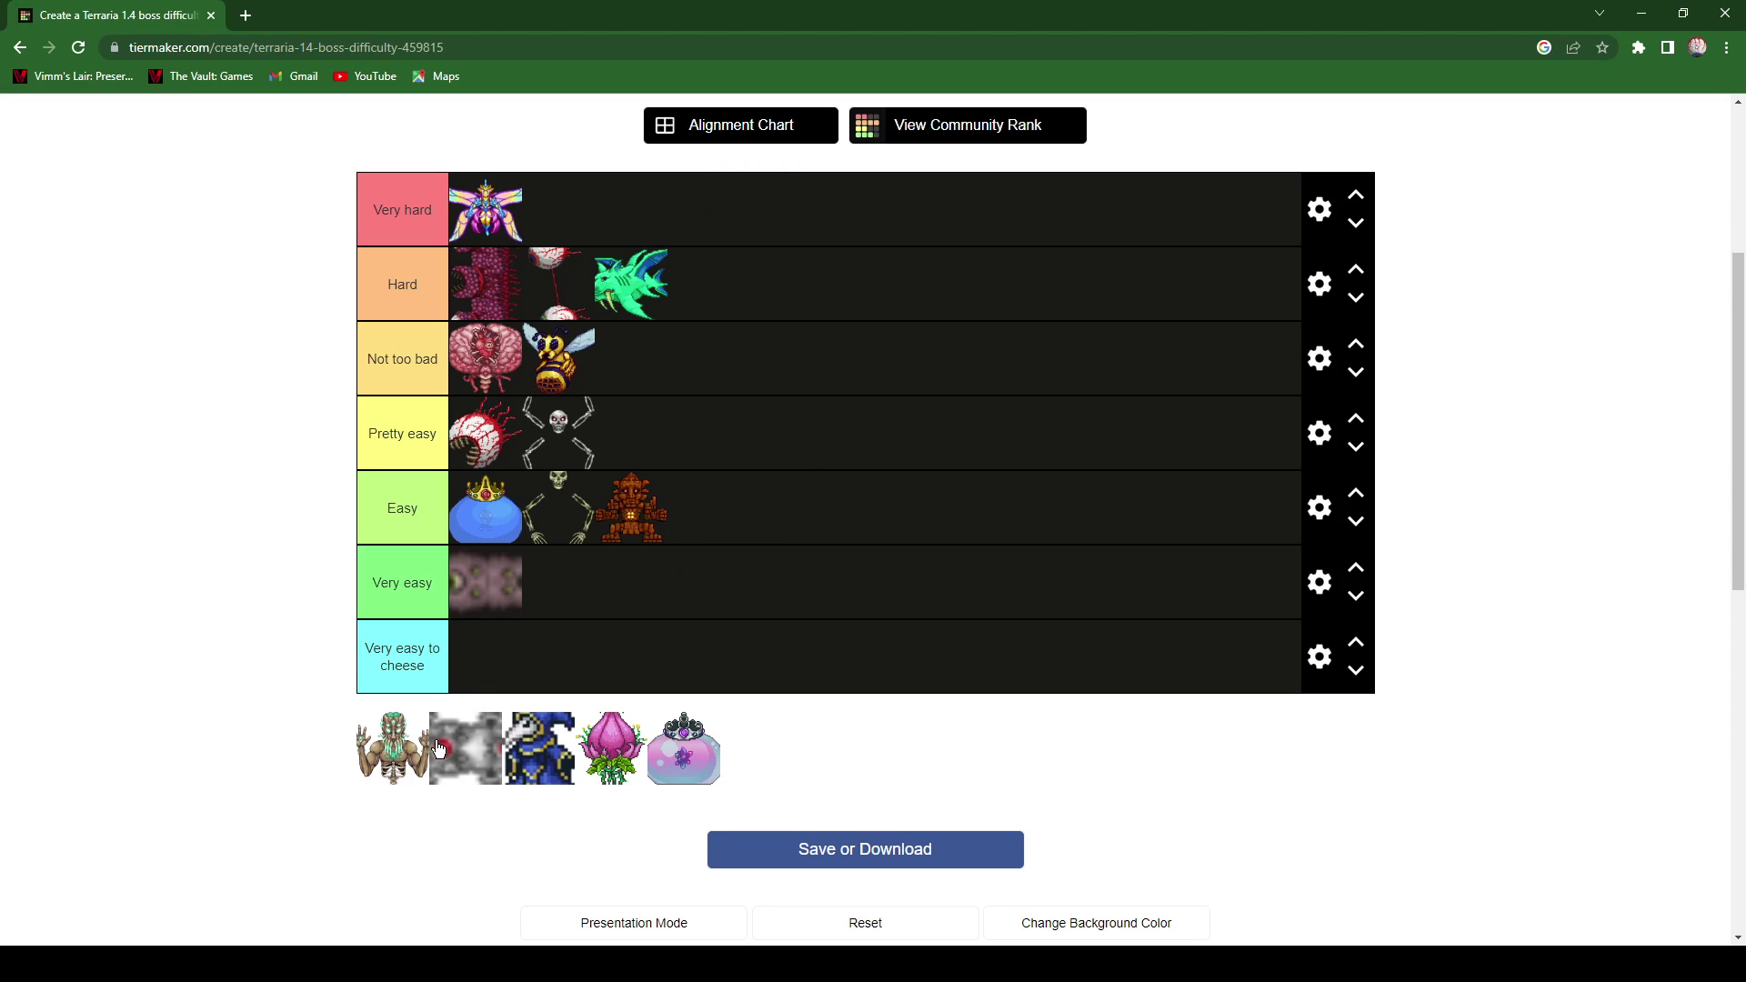
- Place Moon Lord, the grey boss and Queen Slime in Not too bad, Lunatic Cultist in Easy, Plantera in Hard
drag(383, 775, 390, 772)
drag(384, 771, 737, 375)
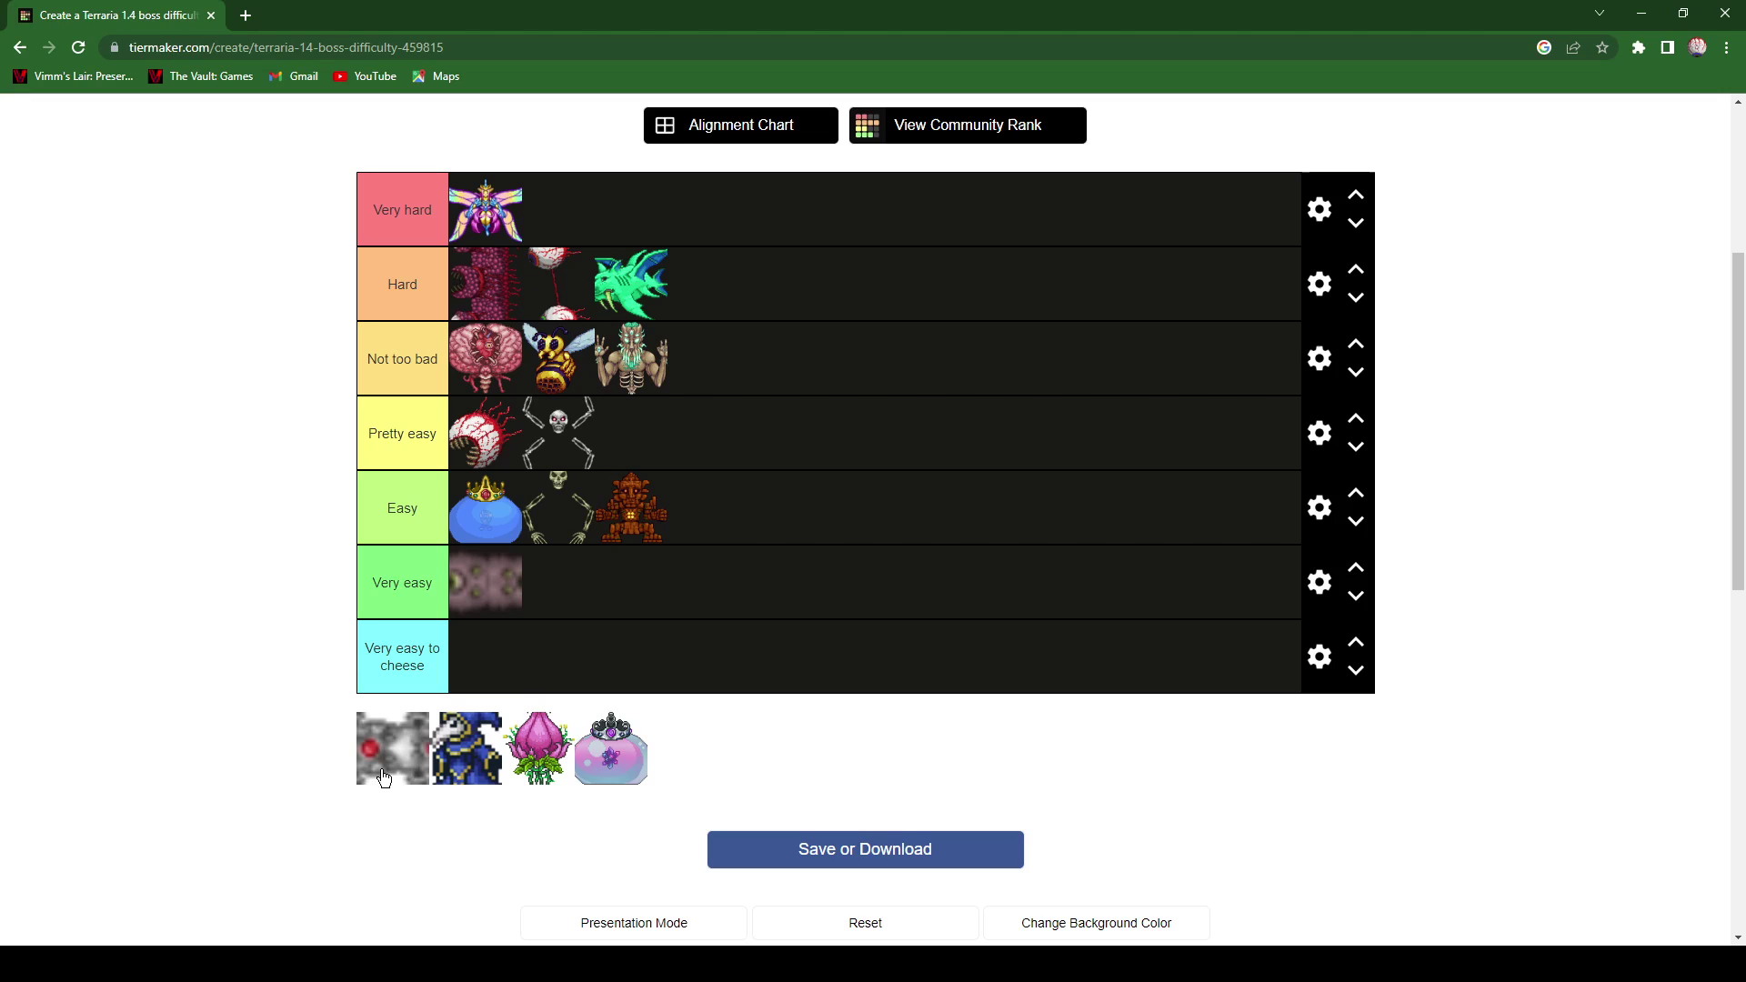
drag(383, 778, 829, 388)
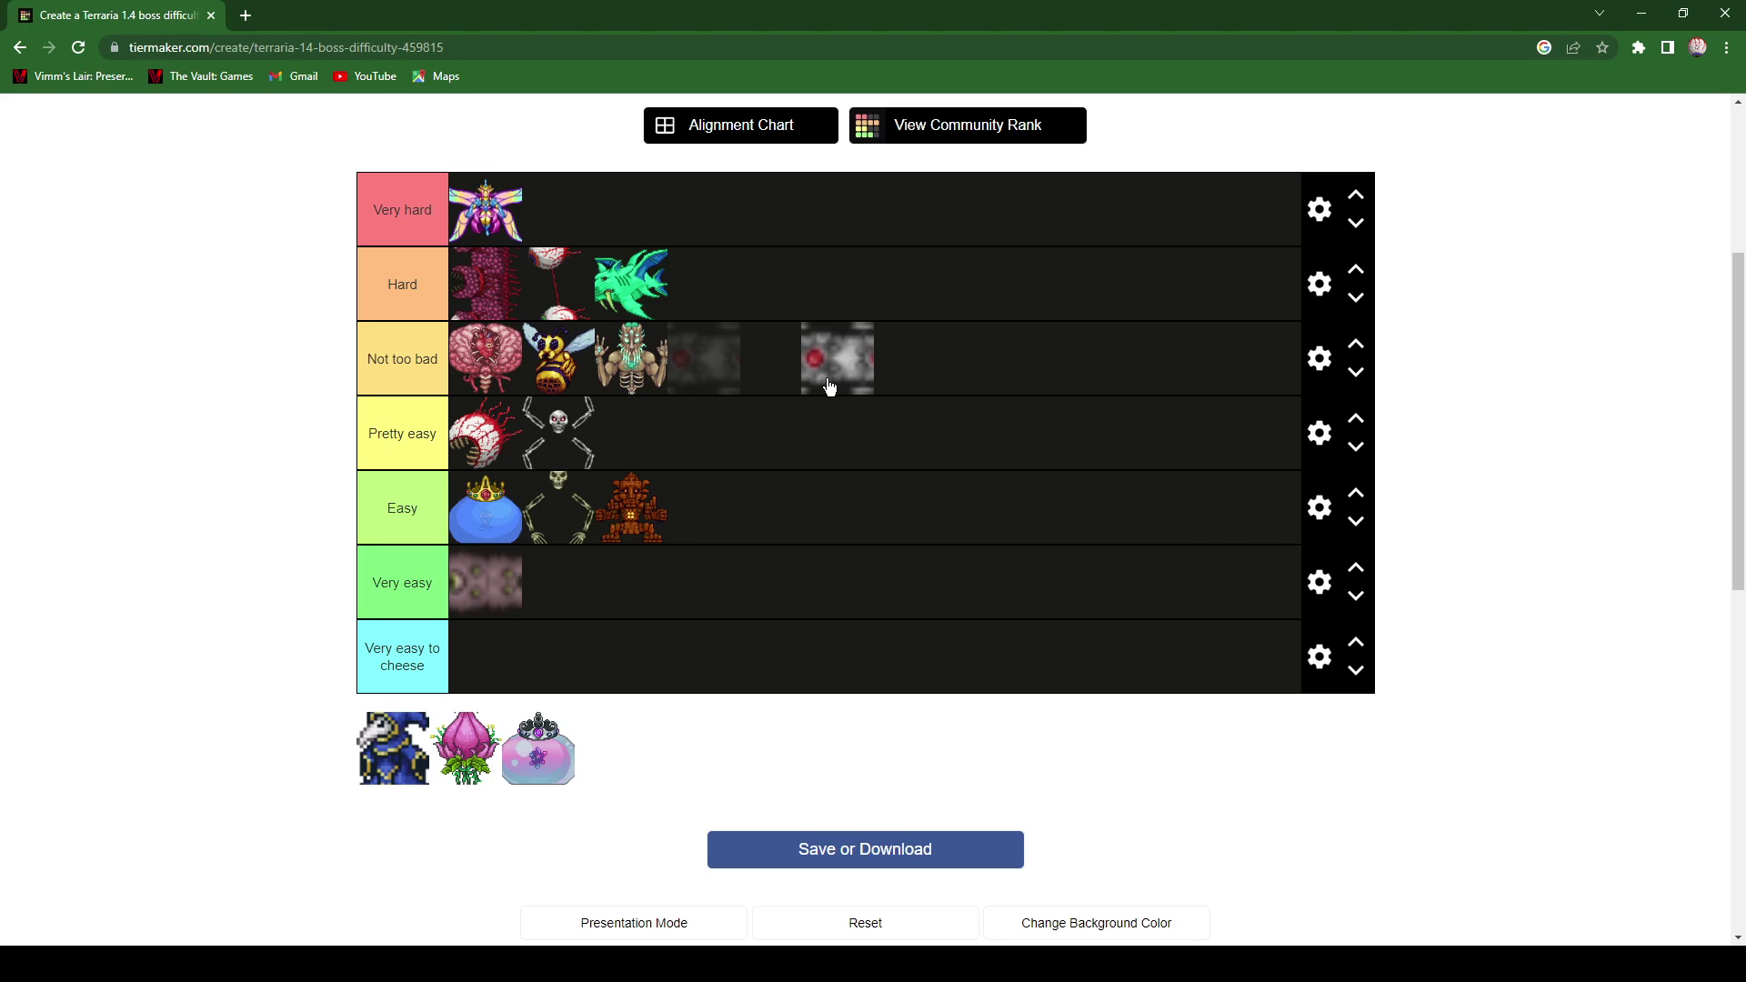
drag(829, 386, 829, 422)
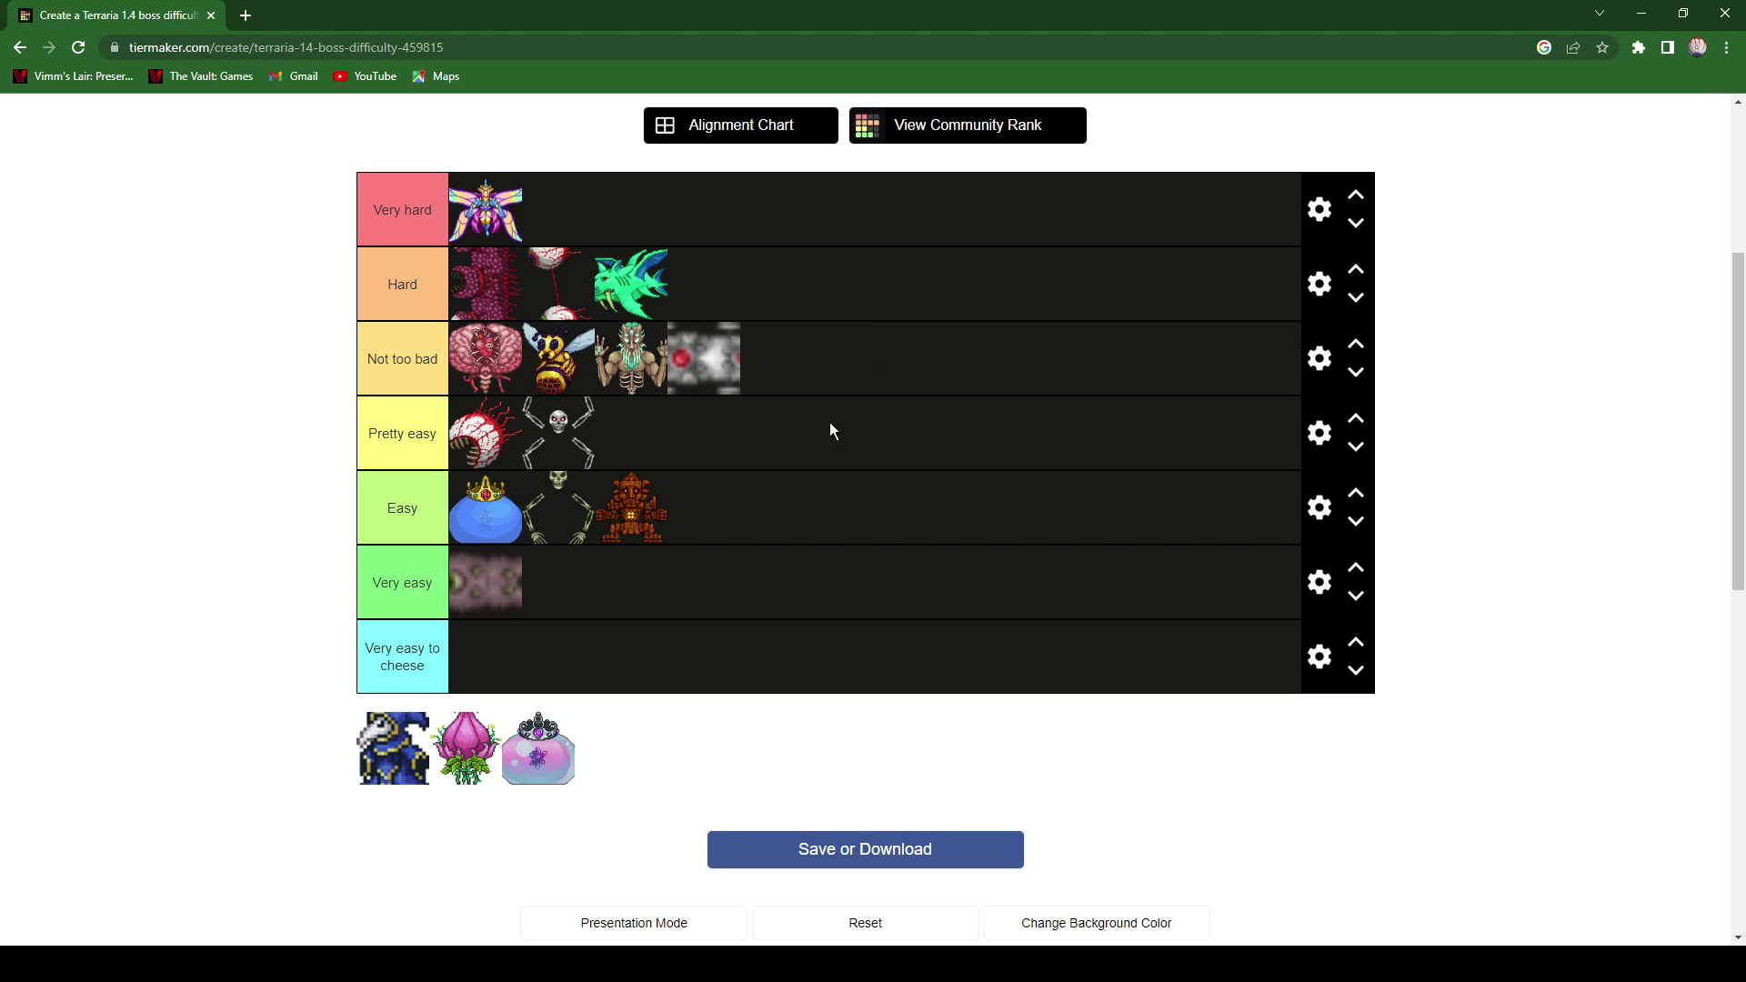
drag(409, 728, 718, 505)
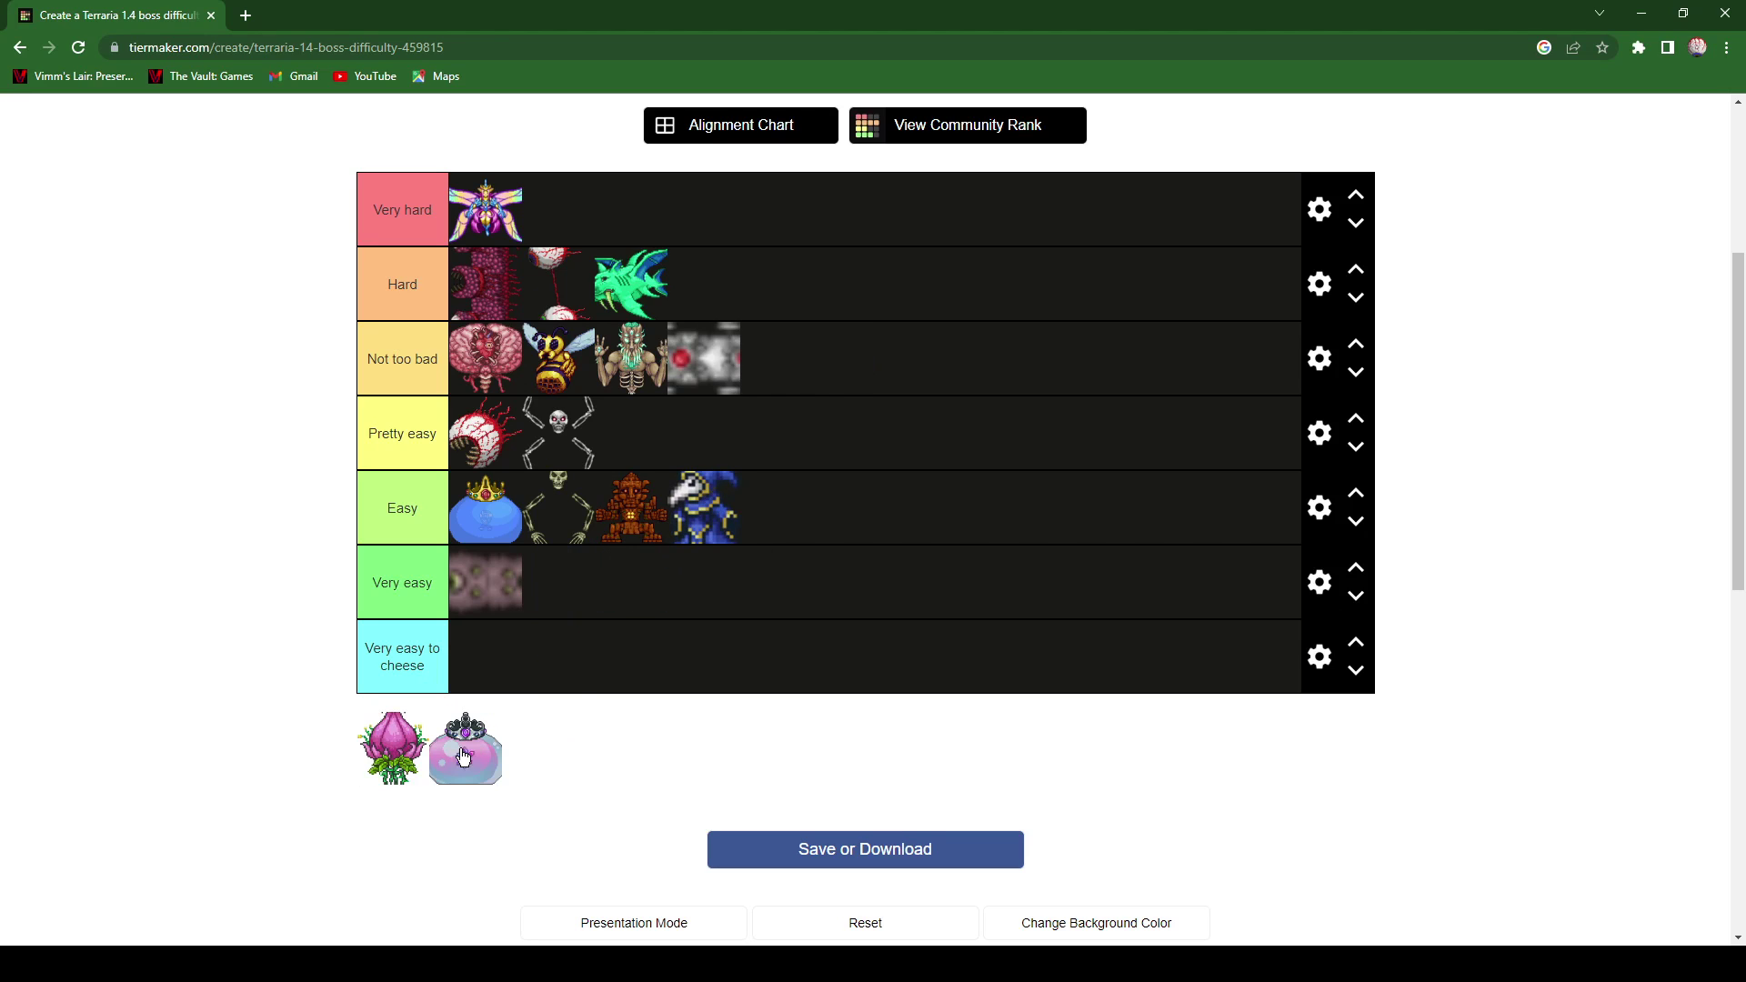
drag(393, 769, 851, 311)
drag(391, 780, 857, 377)
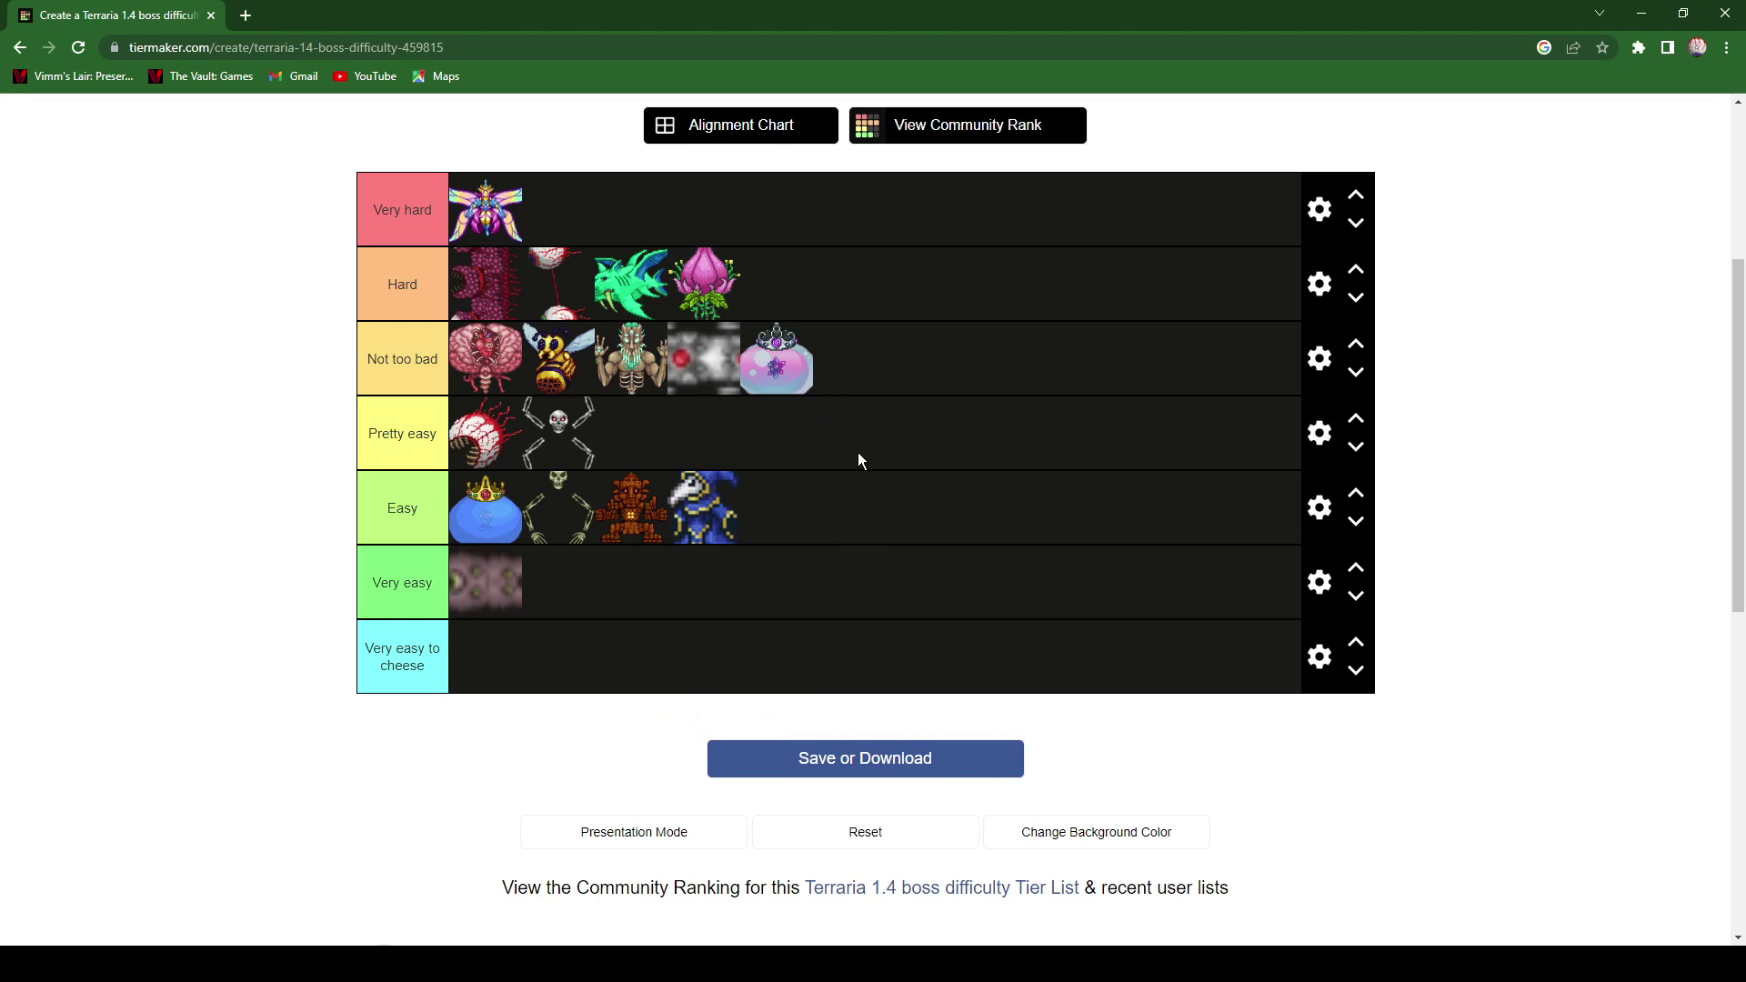